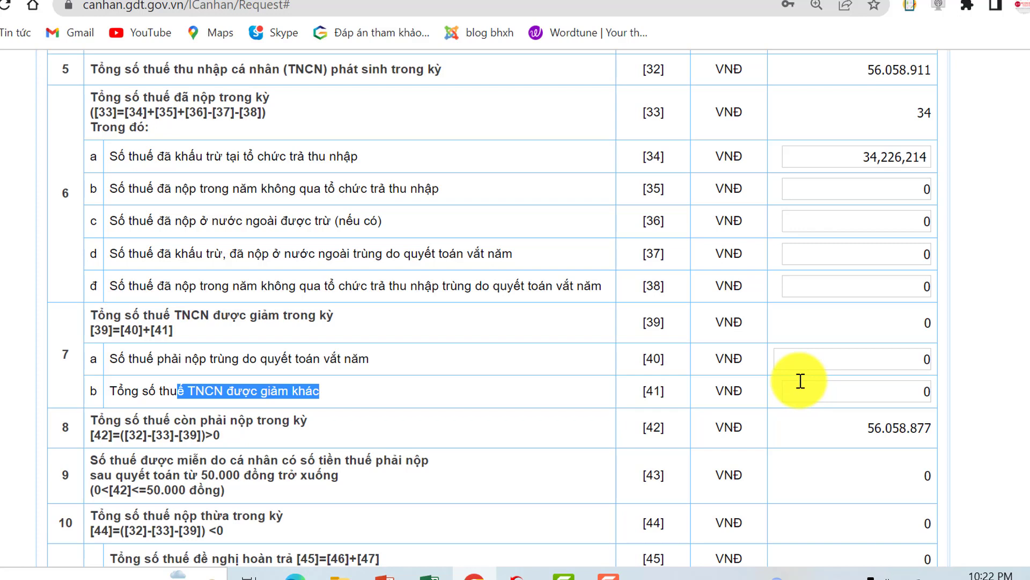
Review the declaration's tax calculation, particularly the remaining tax payable in item [42] and the refund items below it.
{"action": "scroll", "coordinate": [800, 381], "scroll_direction": "down", "scroll_amount": 5}
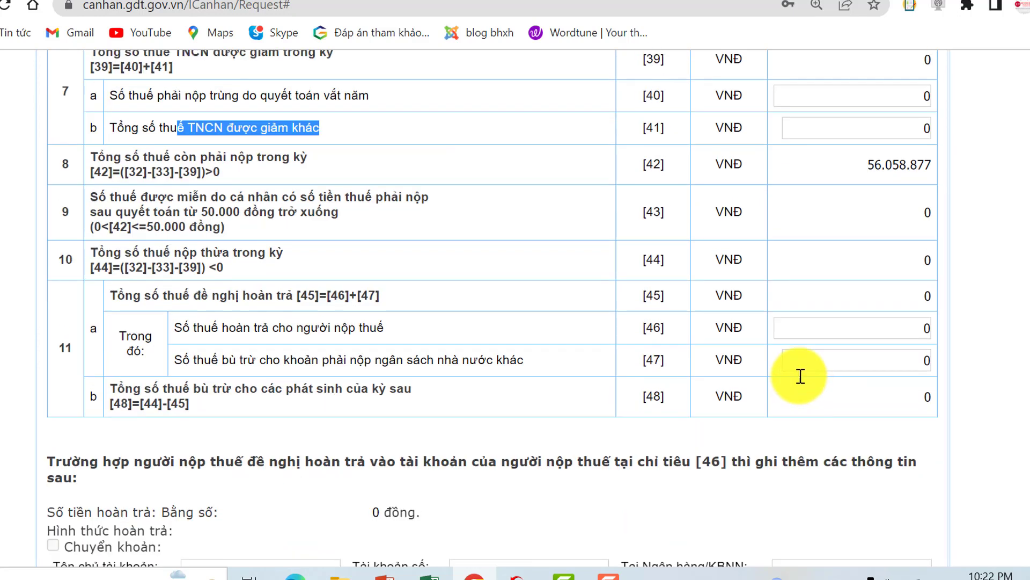
{"action": "scroll", "coordinate": [800, 381], "scroll_direction": "up", "scroll_amount": 2}
{"action": "scroll", "coordinate": [793, 380], "scroll_direction": "up", "scroll_amount": 3}
{"action": "scroll", "coordinate": [789, 377], "scroll_direction": "up", "scroll_amount": 5}
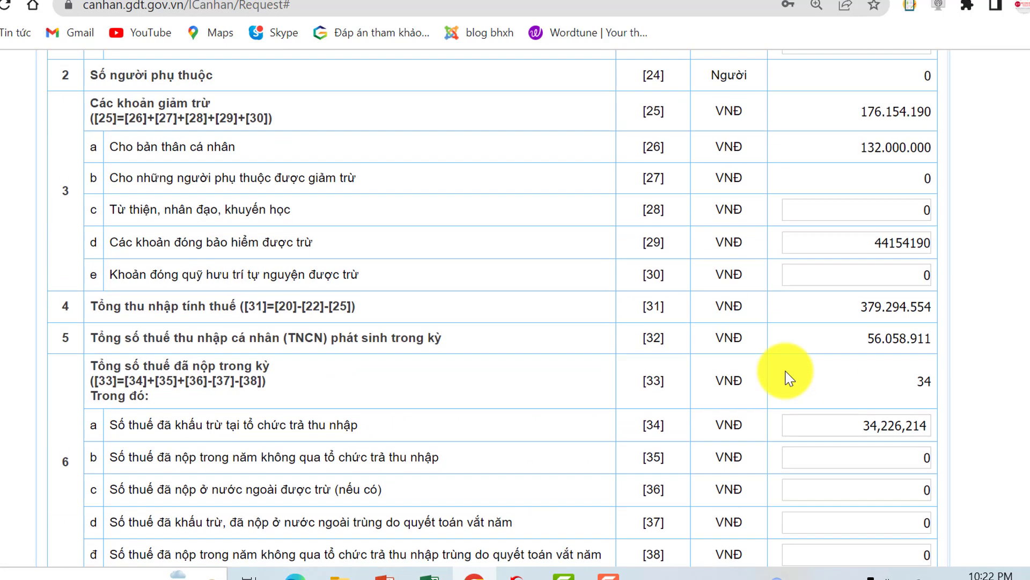
{"action": "scroll", "coordinate": [789, 376], "scroll_direction": "down", "scroll_amount": 6}
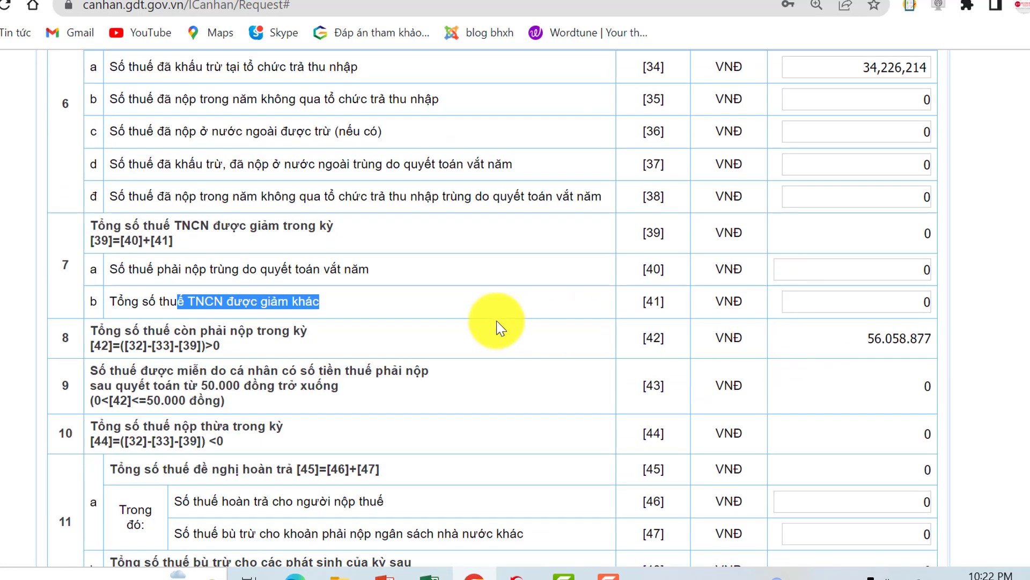
{"action": "left_click", "coordinate": [899, 340]}
{"action": "left_click_drag", "start_coordinate": [920, 342], "coordinate": [896, 338]}
{"action": "scroll", "coordinate": [894, 331], "scroll_direction": "down", "scroll_amount": 3}
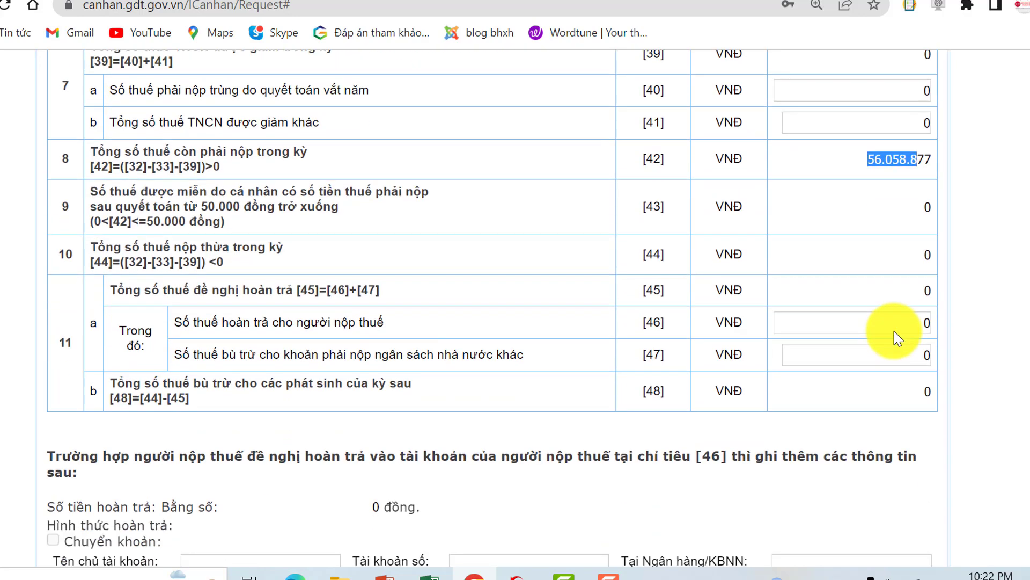
{"action": "scroll", "coordinate": [894, 331], "scroll_direction": "up", "scroll_amount": 2}
{"action": "scroll", "coordinate": [826, 332], "scroll_direction": "up", "scroll_amount": 9}
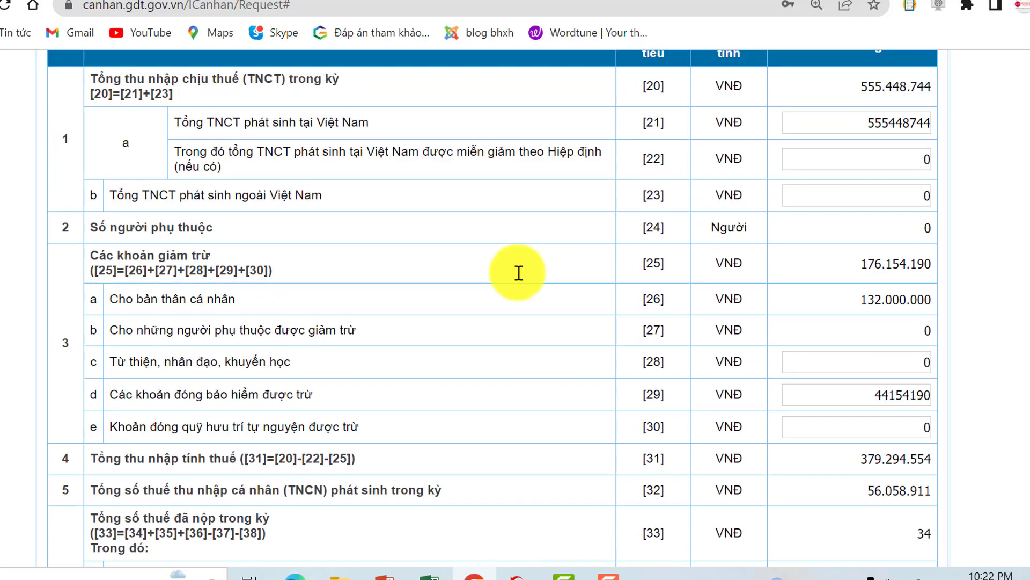
Examine the deduction for dependents in item [27] of the declaration.
{"action": "scroll", "coordinate": [633, 273], "scroll_direction": "up", "scroll_amount": 2}
{"action": "scroll", "coordinate": [626, 253], "scroll_direction": "down", "scroll_amount": 3}
{"action": "left_click_drag", "start_coordinate": [210, 268], "coordinate": [783, 273]}
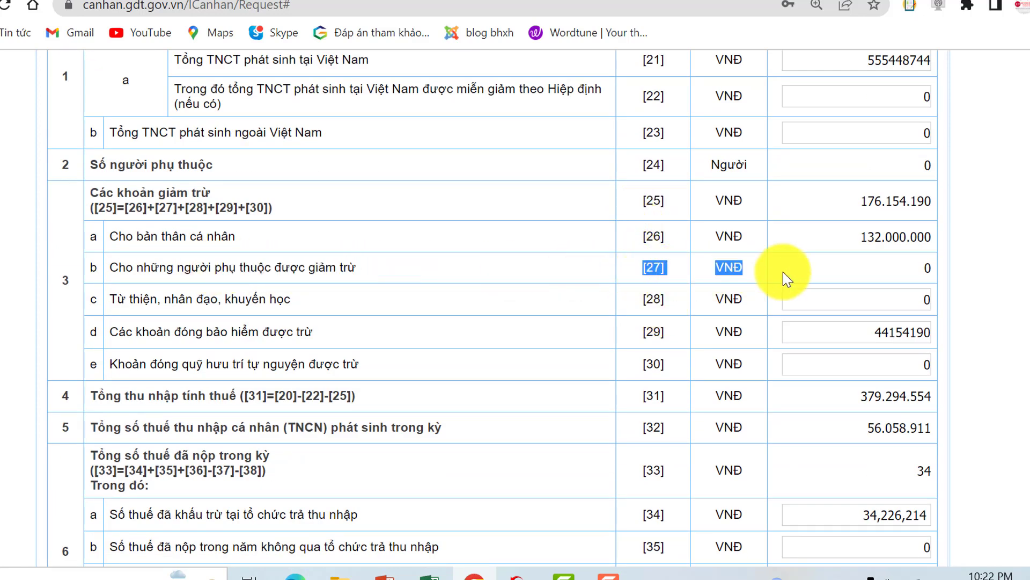
{"action": "double_click", "coordinate": [925, 272]}
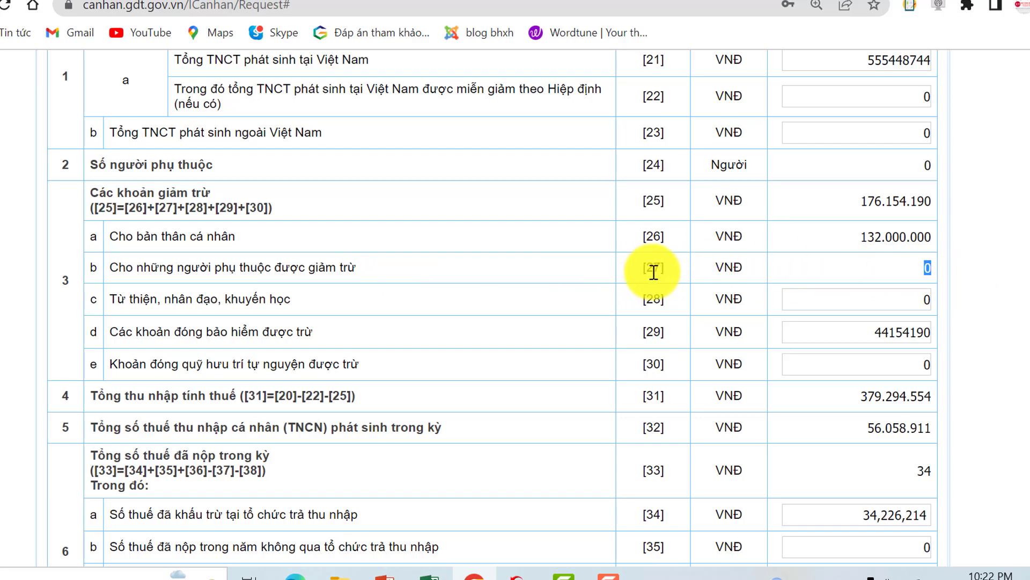
{"action": "left_click_drag", "start_coordinate": [650, 272], "coordinate": [800, 271]}
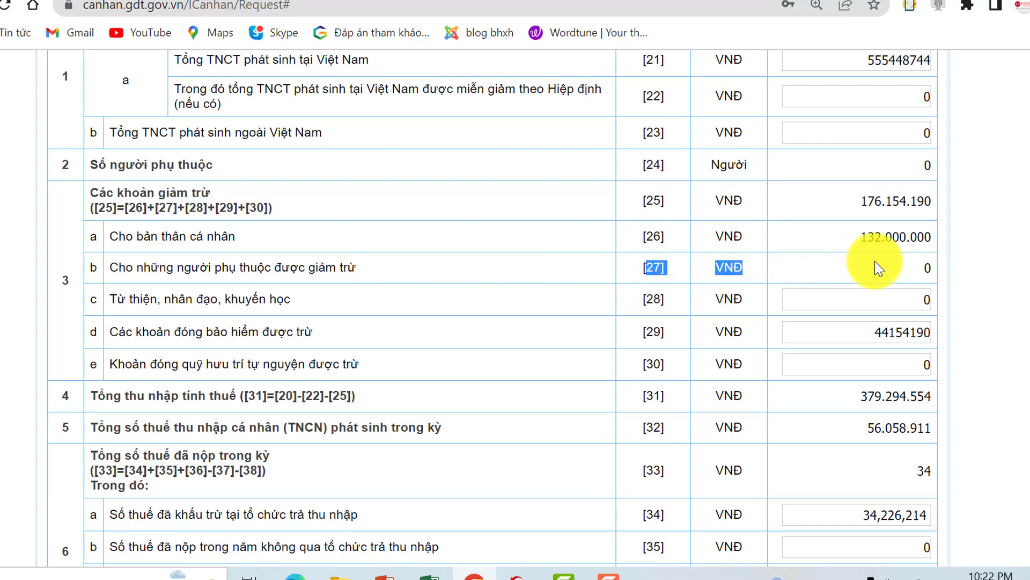
Open the dependents appendix 02-1/BK-QTT-TNCN and go to its dependents table.
{"action": "scroll", "coordinate": [528, 270], "scroll_direction": "down", "scroll_amount": 1}
{"action": "scroll", "coordinate": [527, 269], "scroll_direction": "down", "scroll_amount": 5}
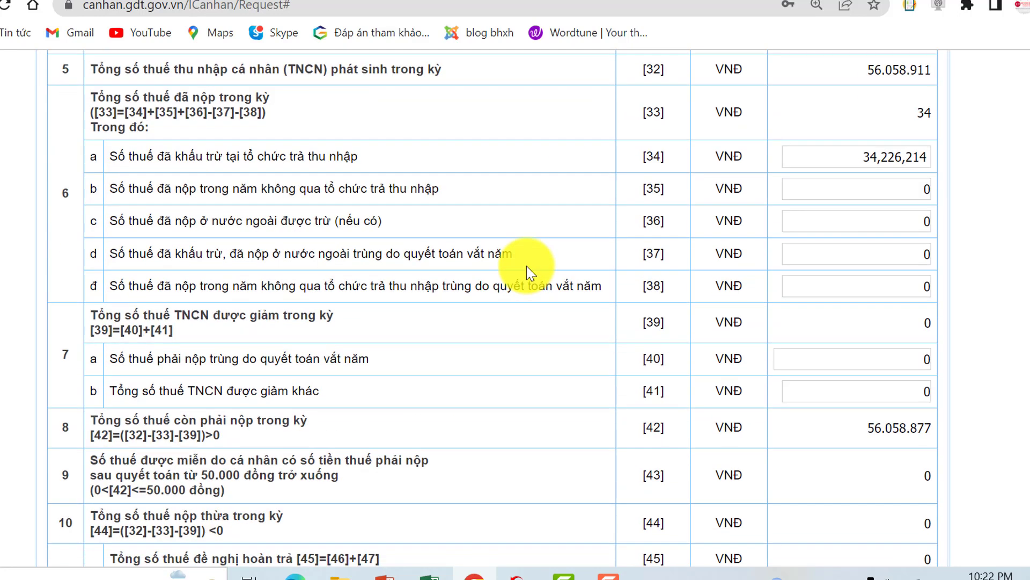
{"action": "scroll", "coordinate": [526, 268], "scroll_direction": "down", "scroll_amount": 10}
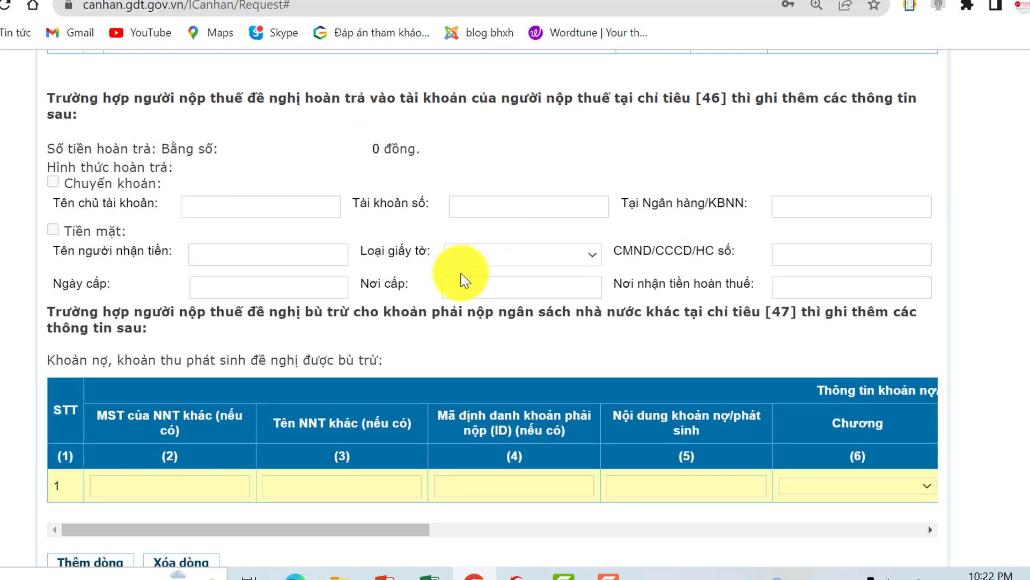
{"action": "scroll", "coordinate": [477, 239], "scroll_direction": "down", "scroll_amount": 5}
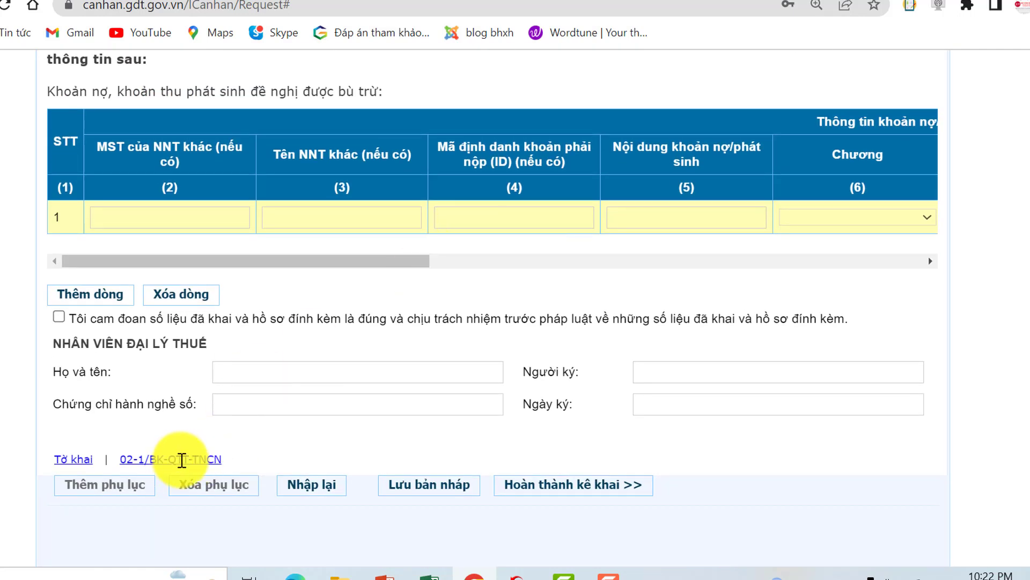
{"action": "left_click", "coordinate": [163, 460]}
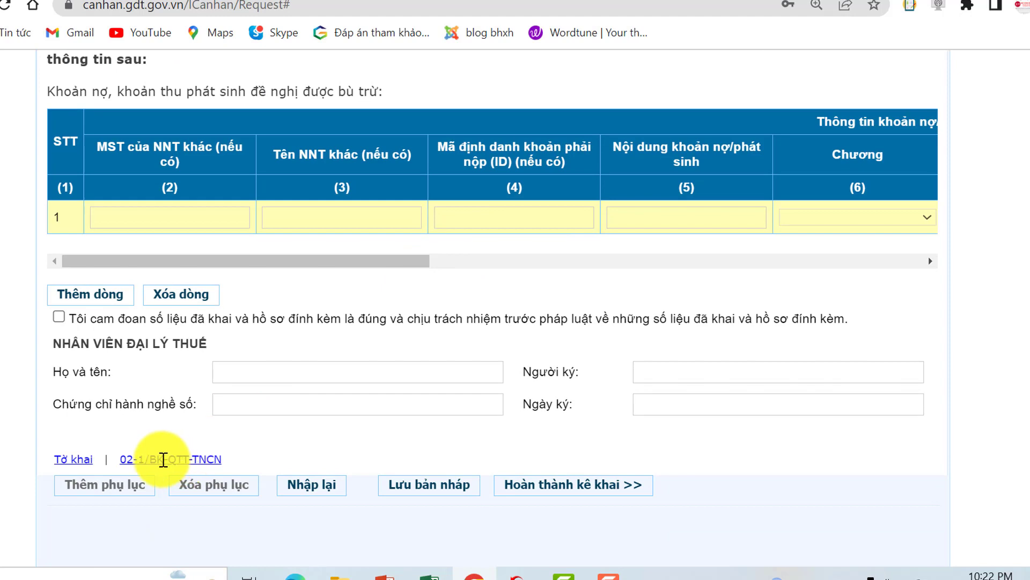
{"action": "scroll", "coordinate": [260, 340], "scroll_direction": "down", "scroll_amount": 9}
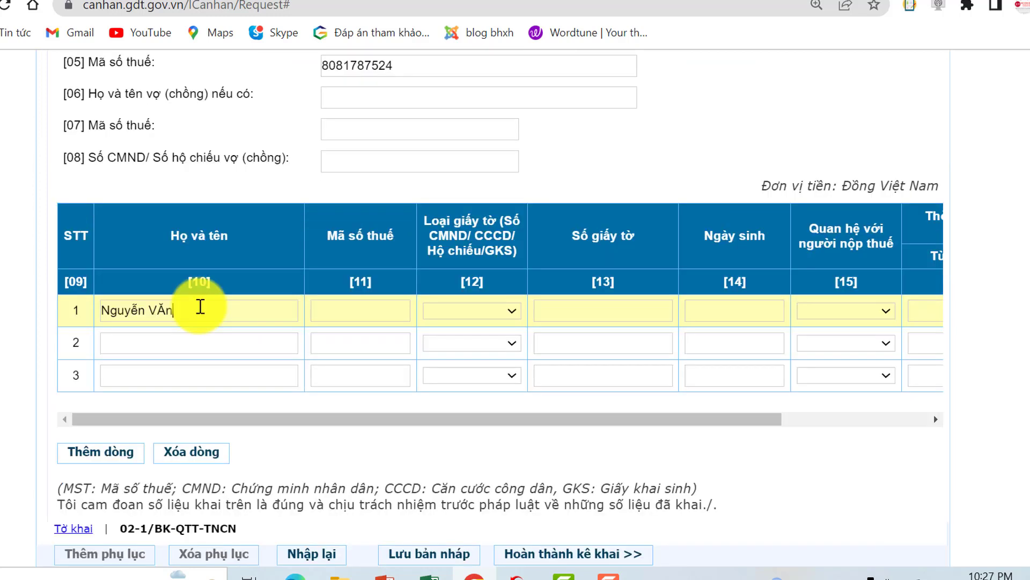
Finish entering the first dependent's full name in row 1 and copy it into the name fields of rows 2 and 3.
{"action": "type", "text": "Con "}
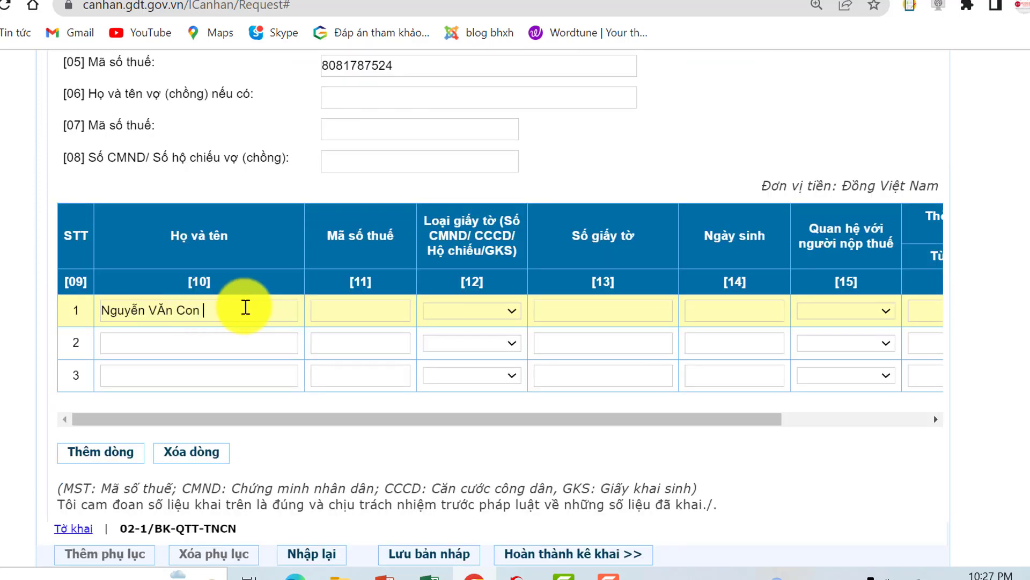
{"action": "type", "text": "1"}
{"action": "left_click_drag", "start_coordinate": [246, 307], "coordinate": [75, 306]}
{"action": "key", "text": "ctrl+c"}
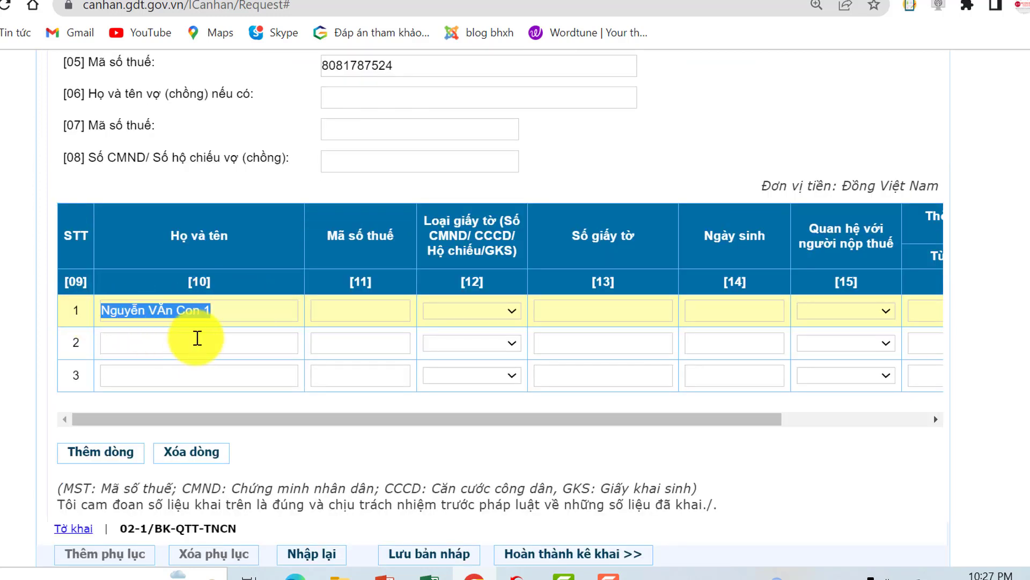
{"action": "left_click", "coordinate": [198, 339]}
{"action": "key", "text": "ctrl+v"}
{"action": "left_click", "coordinate": [189, 374]}
{"action": "key", "text": "ctrl+v"}
Change the number ending the dependents' names to 2 in row 2 and 3 in row 3.
{"action": "left_click", "coordinate": [237, 304]}
{"action": "left_click", "coordinate": [233, 343]}
{"action": "left_click", "coordinate": [235, 342]}
{"action": "key", "text": "BackSpace"}
{"action": "type", "text": "2"}
{"action": "left_click", "coordinate": [236, 377]}
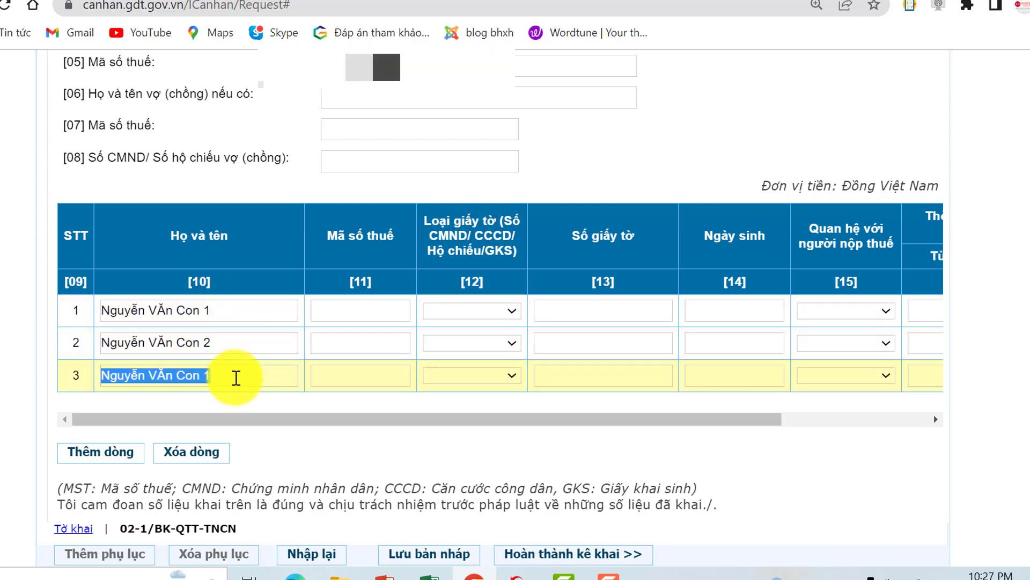
{"action": "left_click", "coordinate": [236, 377]}
{"action": "key", "text": "BackSpace"}
{"action": "type", "text": "3"}
Copy the first dependent's tax code from the Calculate sheet in Excel into row 1 of the web form's dependents table.
{"action": "left_click", "coordinate": [344, 310]}
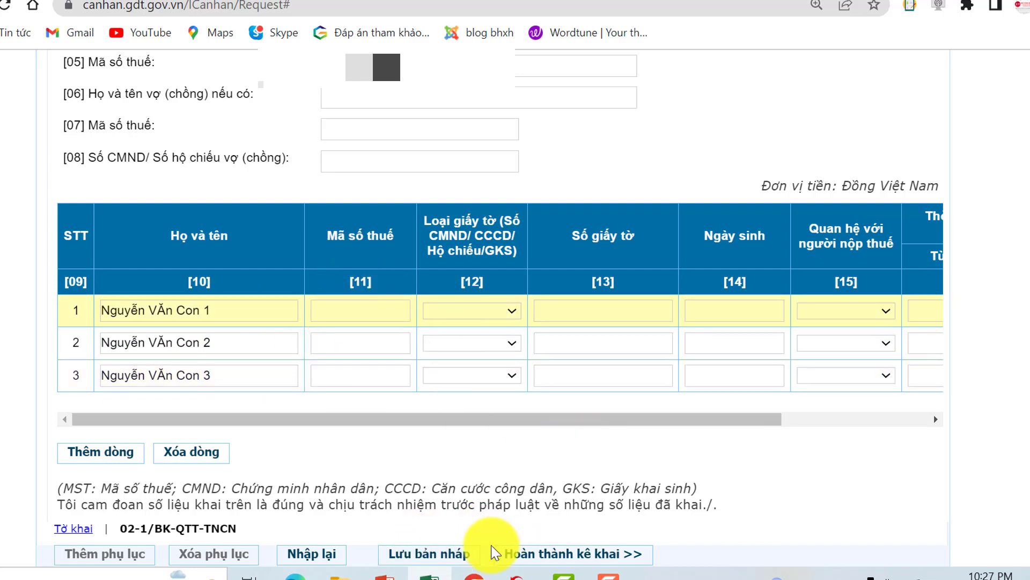
{"action": "key", "text": "alt+Tab"}
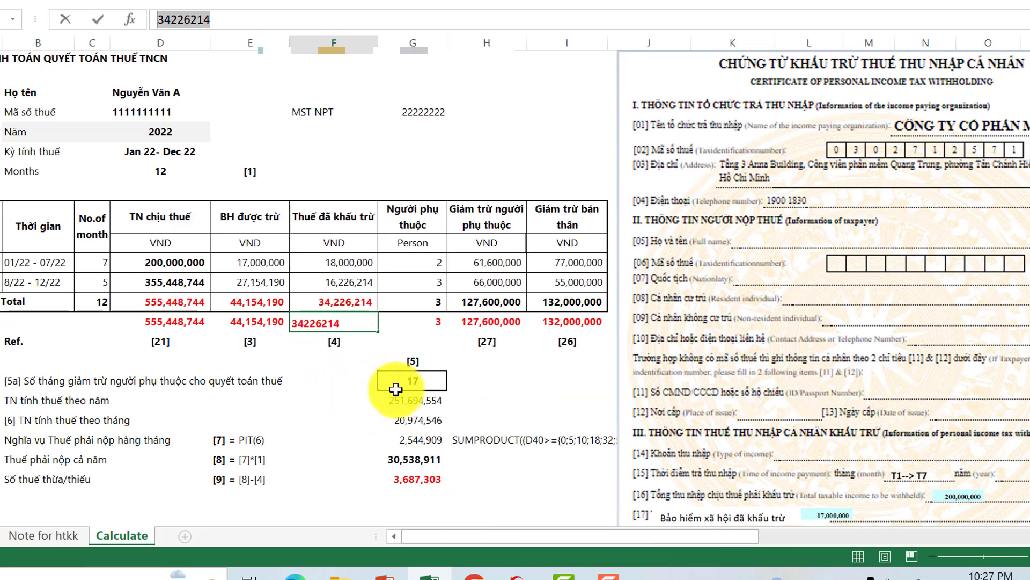
{"action": "left_click", "coordinate": [508, 403]}
{"action": "scroll", "coordinate": [510, 407], "scroll_direction": "down", "scroll_amount": 4}
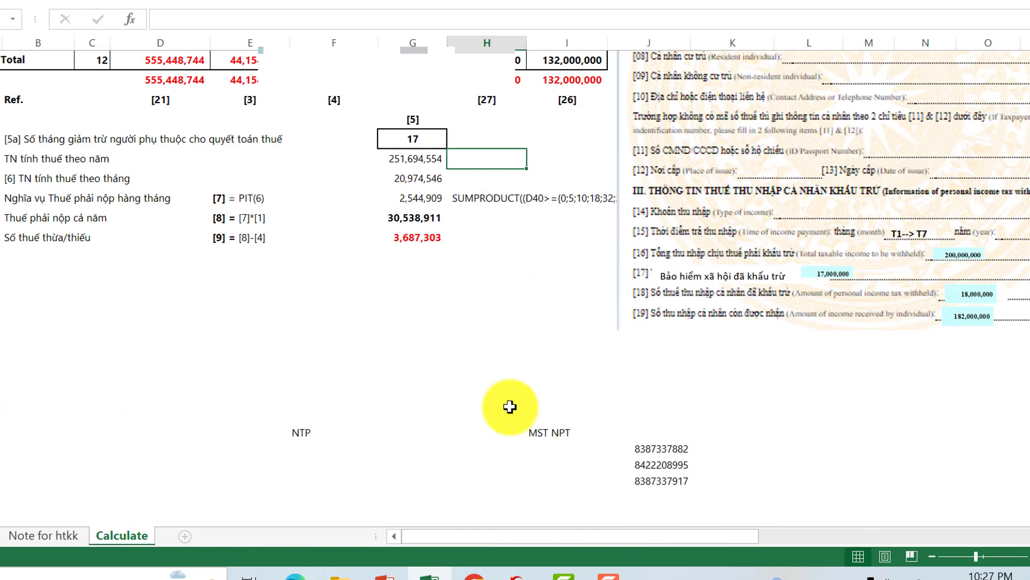
{"action": "left_click", "coordinate": [656, 462]}
{"action": "left_click", "coordinate": [660, 449]}
{"action": "key", "text": "ctrl+c"}
{"action": "key", "text": "alt+Tab"}
{"action": "left_click", "coordinate": [356, 324]}
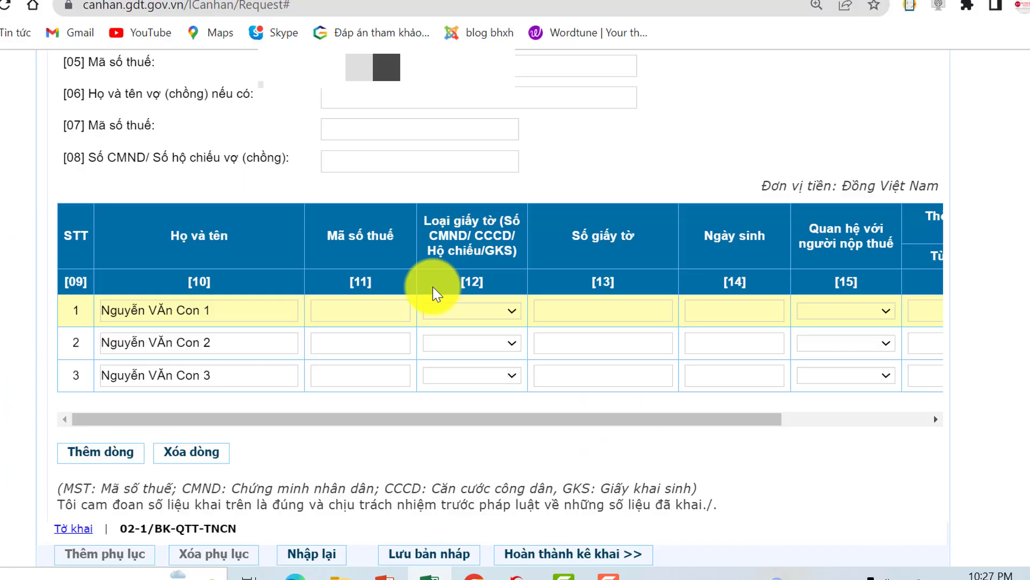
{"action": "key", "text": "ctrl+v"}
Copy the second dependent's tax code from the Excel sheet into row 2 of the dependents table.
{"action": "left_click", "coordinate": [365, 340]}
{"action": "key", "text": "alt+Tab"}
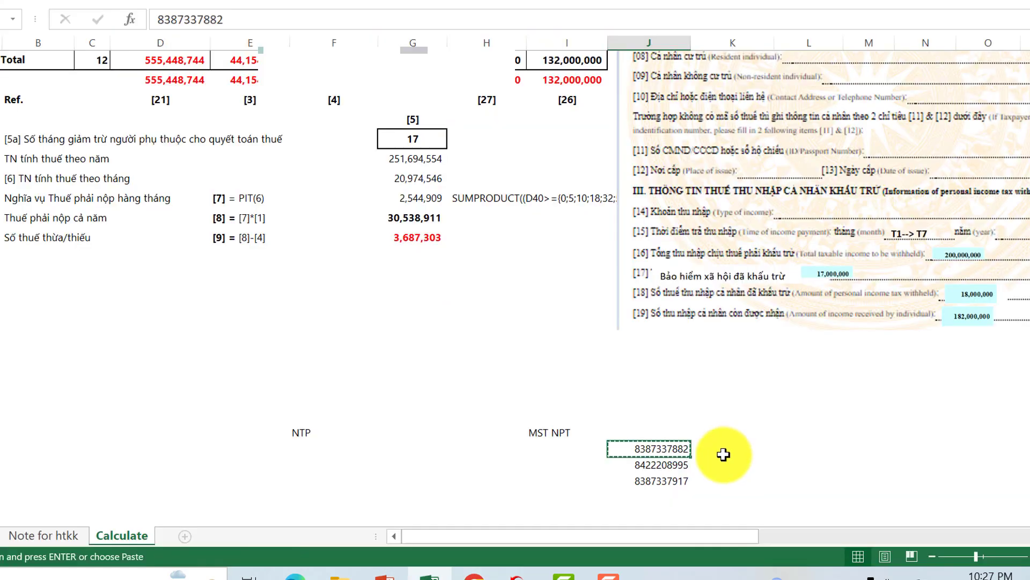
{"action": "left_click", "coordinate": [678, 466]}
{"action": "key", "text": "ctrl+c"}
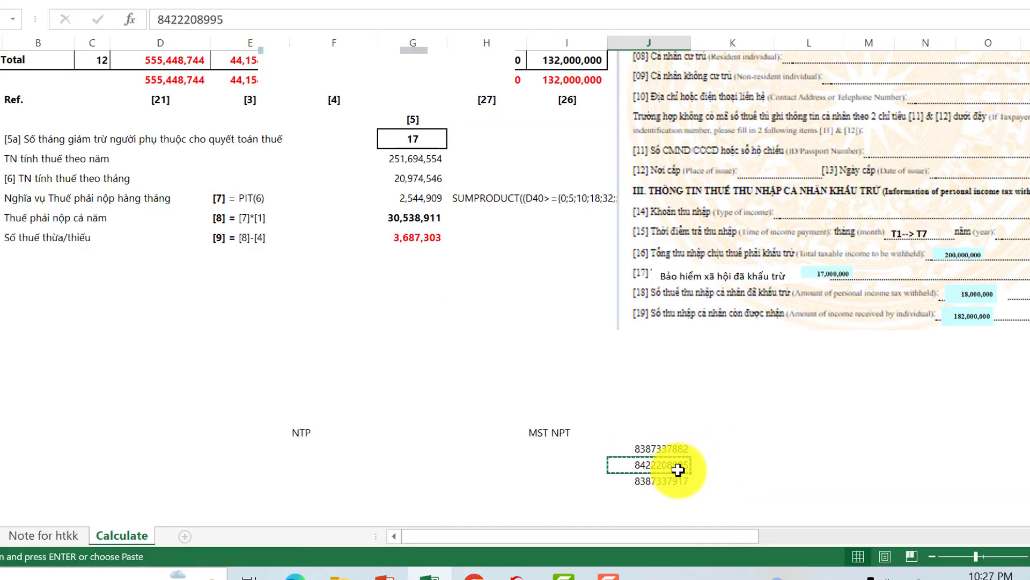
{"action": "key", "text": "alt+Tab"}
{"action": "key", "text": "ctrl+v"}
Copy the third dependent's tax code from the Excel sheet into row 3 of the dependents table.
{"action": "left_click", "coordinate": [375, 373]}
{"action": "key", "text": "alt+Tab"}
{"action": "left_click", "coordinate": [674, 481]}
{"action": "key", "text": "ctrl+c"}
{"action": "key", "text": "alt+Tab"}
{"action": "key", "text": "ctrl+v"}
Set the identity document type of all three dependents to GKS.
{"action": "left_click", "coordinate": [509, 313]}
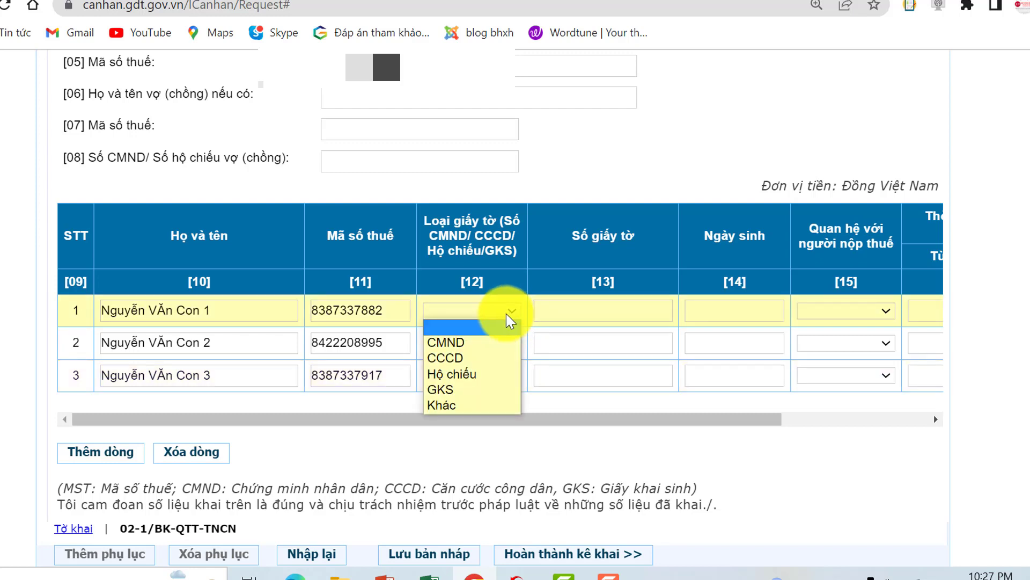
{"action": "left_click", "coordinate": [478, 343]}
{"action": "left_click", "coordinate": [488, 348]}
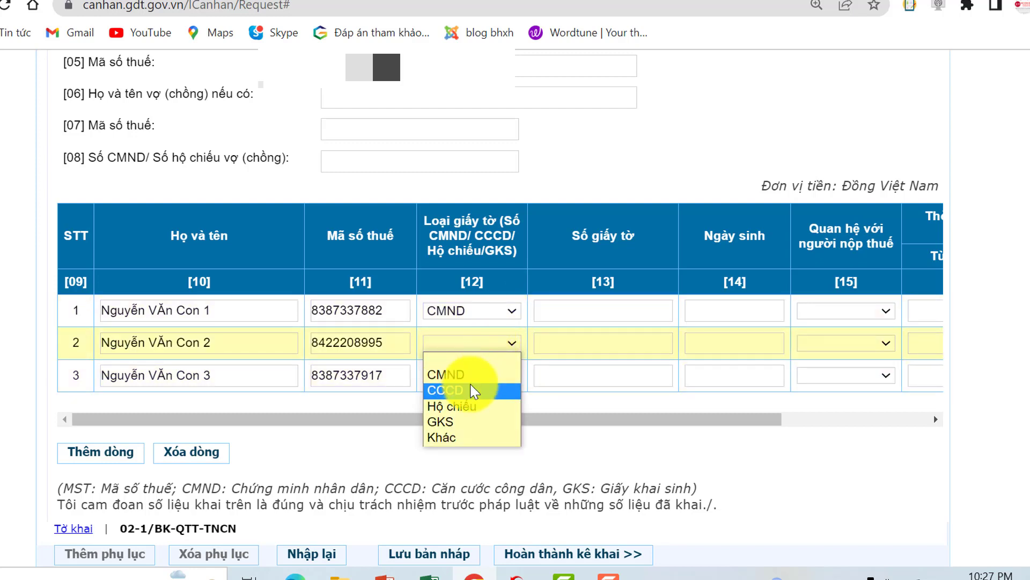
{"action": "left_click", "coordinate": [453, 423]}
{"action": "left_click", "coordinate": [511, 317]}
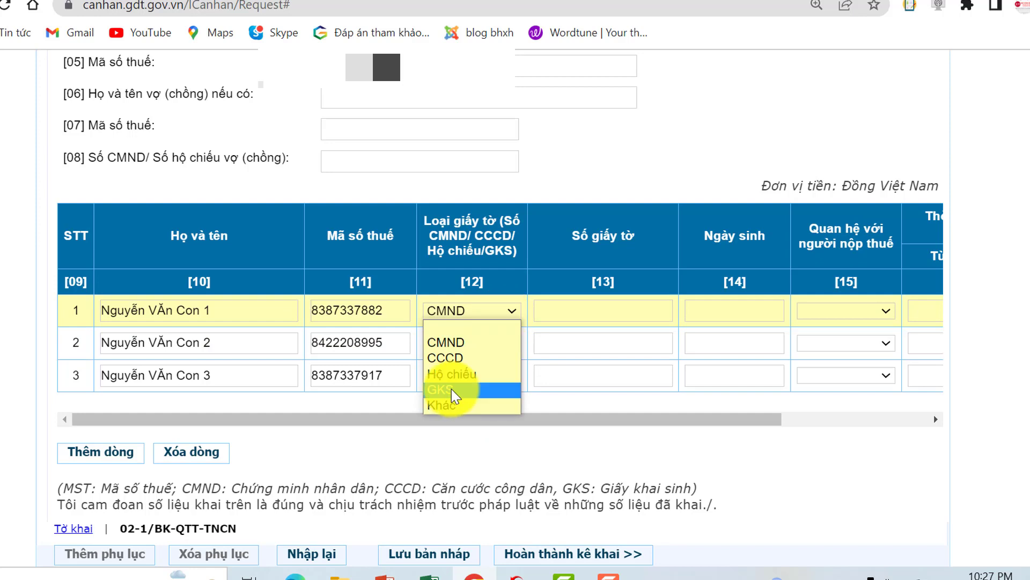
{"action": "left_click", "coordinate": [452, 389]}
{"action": "left_click", "coordinate": [485, 374]}
{"action": "left_click", "coordinate": [448, 454]}
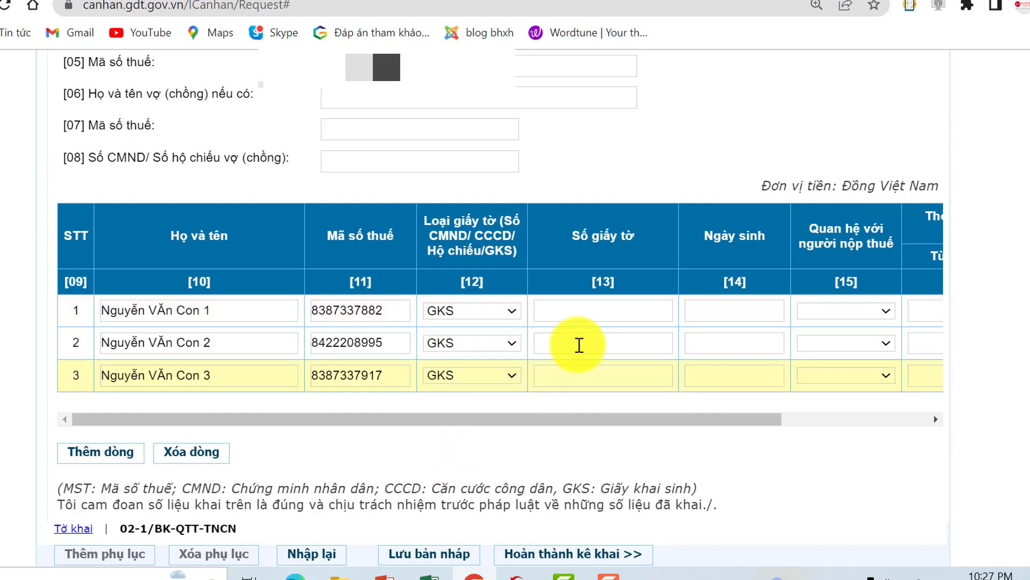
Enter a document number for each of the three dependents in column [13].
{"action": "left_click", "coordinate": [595, 314]}
{"action": "type", "text": "2123"}
{"action": "left_click", "coordinate": [577, 345]}
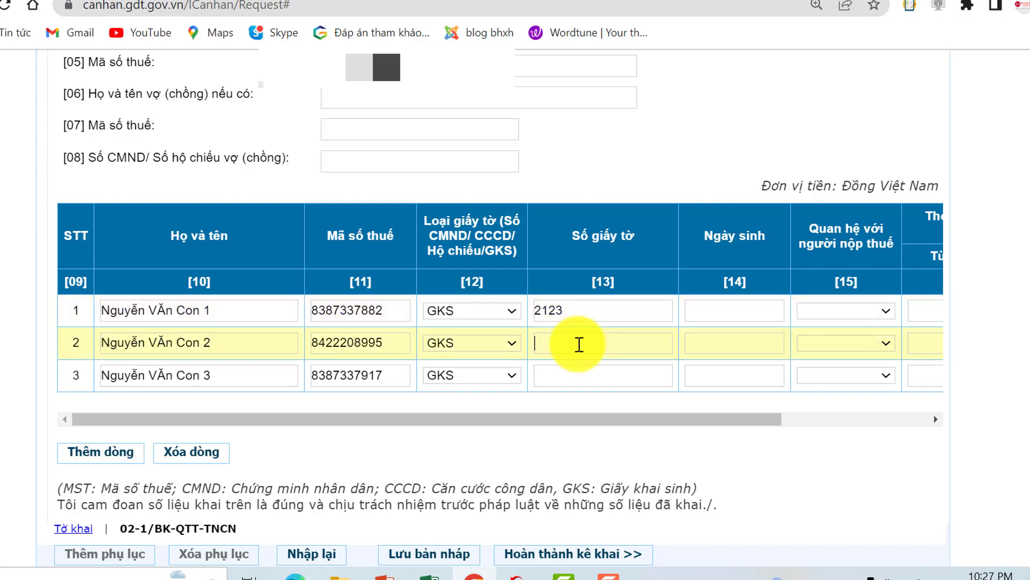
{"action": "type", "text": "123213"}
{"action": "left_click", "coordinate": [573, 375]}
{"action": "type", "text": "123213"}
Dismiss the site's alert and enter a different document number for the second dependent.
{"action": "left_click", "coordinate": [699, 344]}
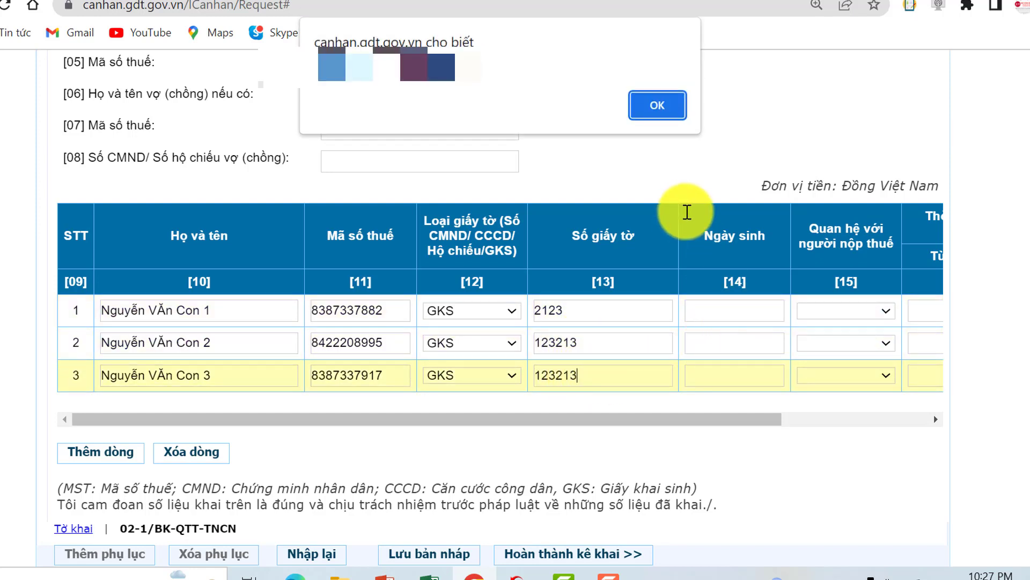
{"action": "left_click", "coordinate": [659, 116]}
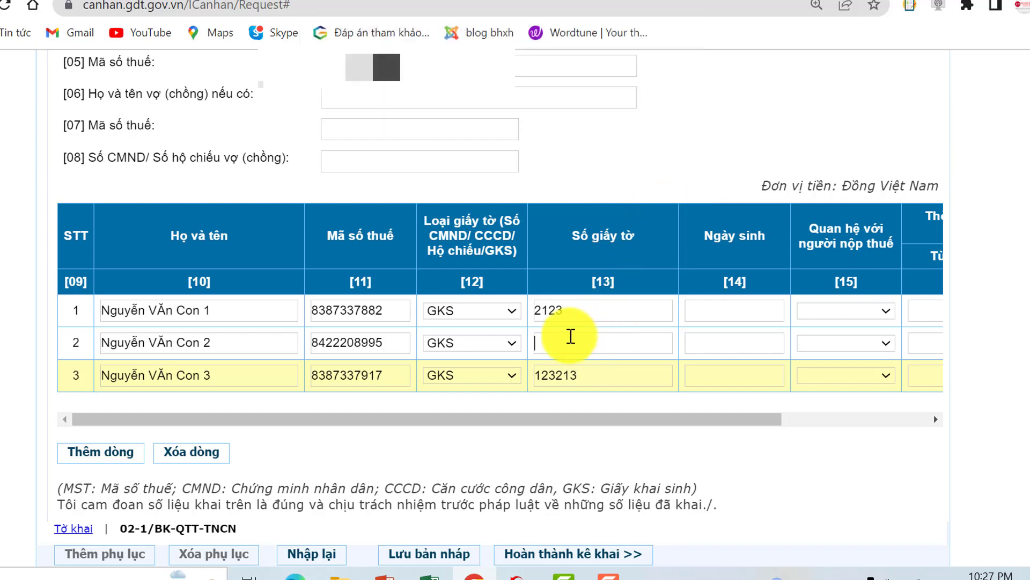
{"action": "left_click", "coordinate": [593, 341]}
{"action": "type", "text": "34"}
Enter the first dependent's date of birth in column [14].
{"action": "left_click", "coordinate": [756, 305]}
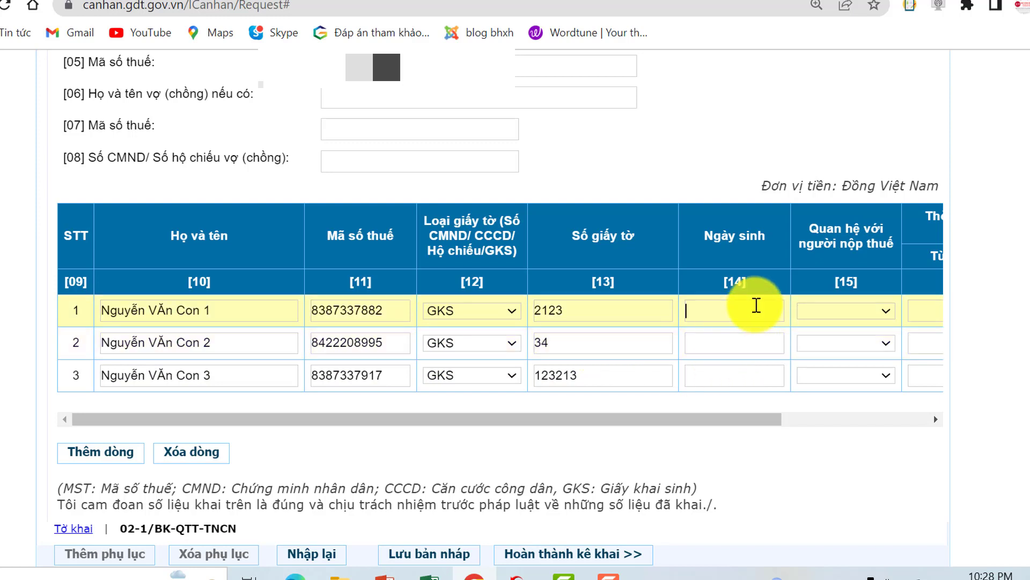
{"action": "type", "text": "10/0"}
{"action": "key", "text": "BackSpace"}
{"action": "type", "text": "10/2000"}
Enter the second dependent's date of birth in column [14], correcting the year.
{"action": "left_click", "coordinate": [753, 351]}
{"action": "type", "text": "10/0"}
{"action": "key", "text": "BackSpace"}
{"action": "type", "text": "10/2021"}
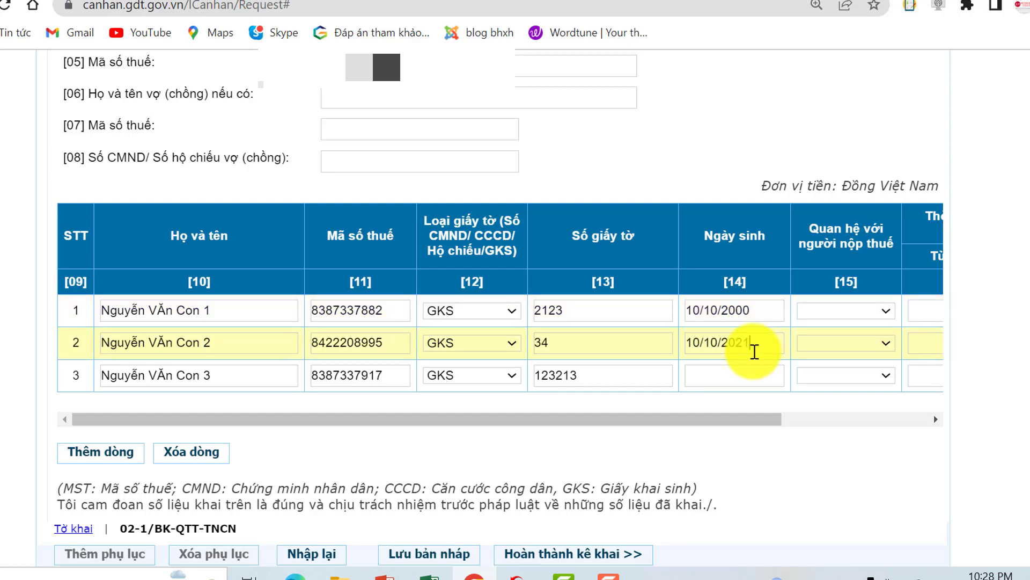
{"action": "key", "text": "BackSpace"}
{"action": "key", "text": "BackSpace"}
{"action": "type", "text": "01"}
Enter the third dependent's date of birth in column [14].
{"action": "left_click", "coordinate": [743, 373]}
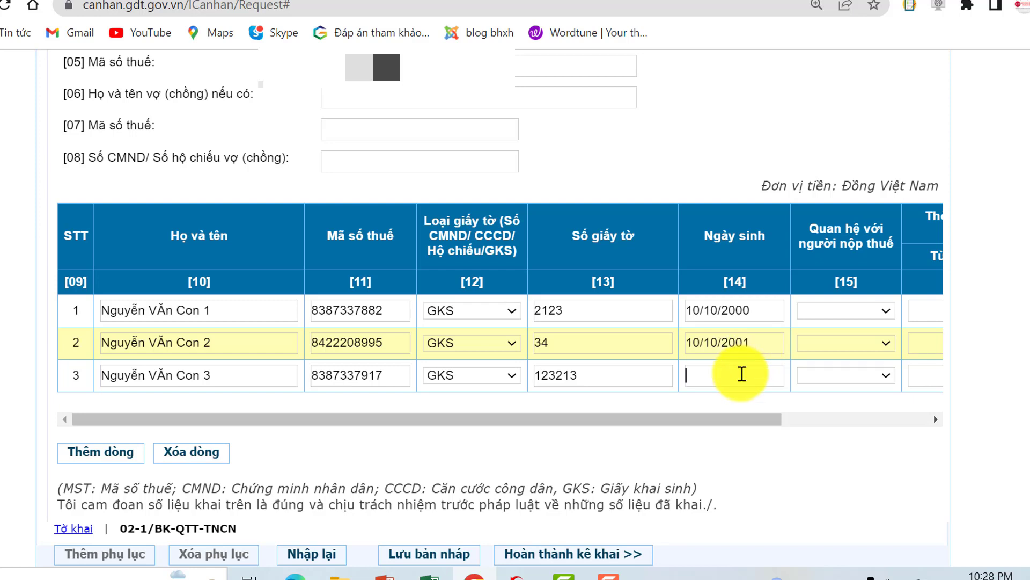
{"action": "type", "text": "10/"}
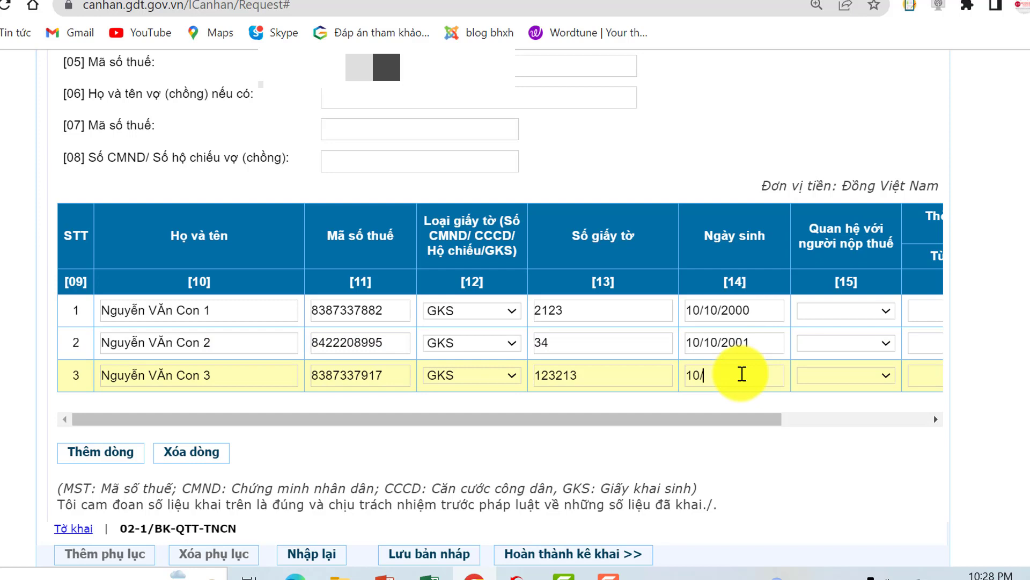
{"action": "type", "text": "01/2020"}
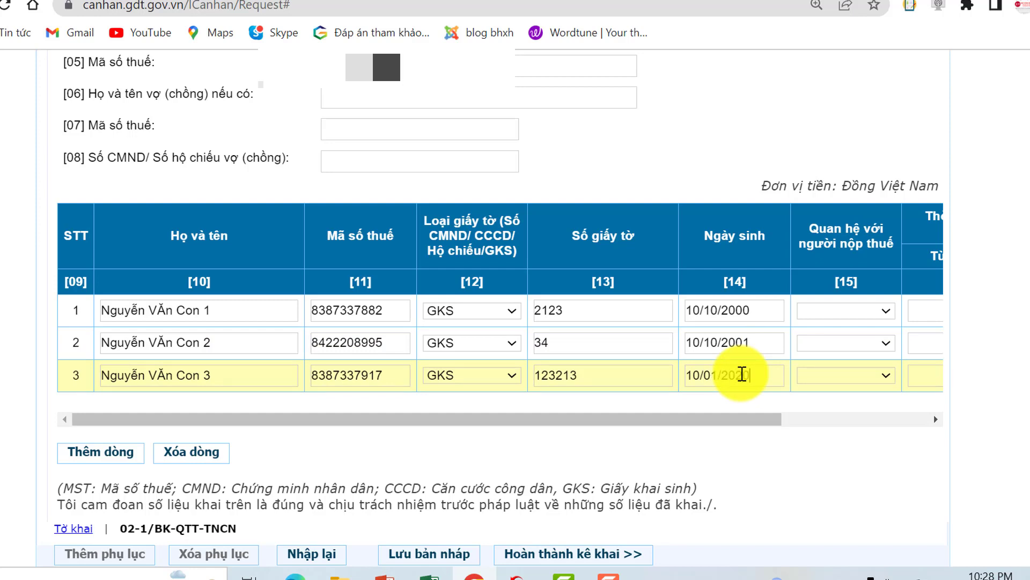
Set the relationship to the taxpayer in column [15] to Con for all three dependents.
{"action": "left_click", "coordinate": [886, 312]}
{"action": "left_click", "coordinate": [844, 341]}
{"action": "left_click", "coordinate": [888, 344]}
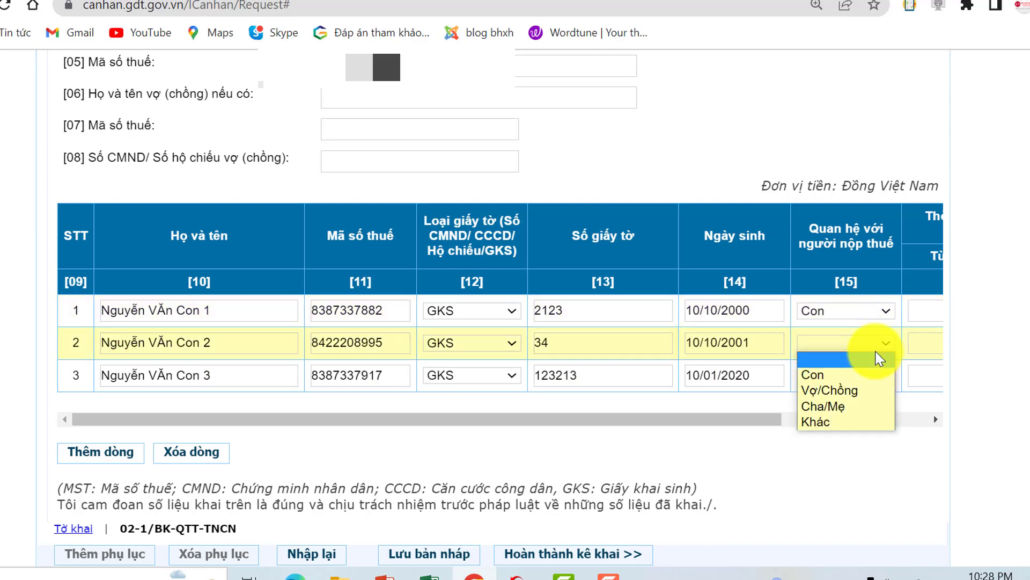
{"action": "left_click", "coordinate": [874, 374]}
{"action": "left_click", "coordinate": [861, 375]}
{"action": "left_click", "coordinate": [844, 395]}
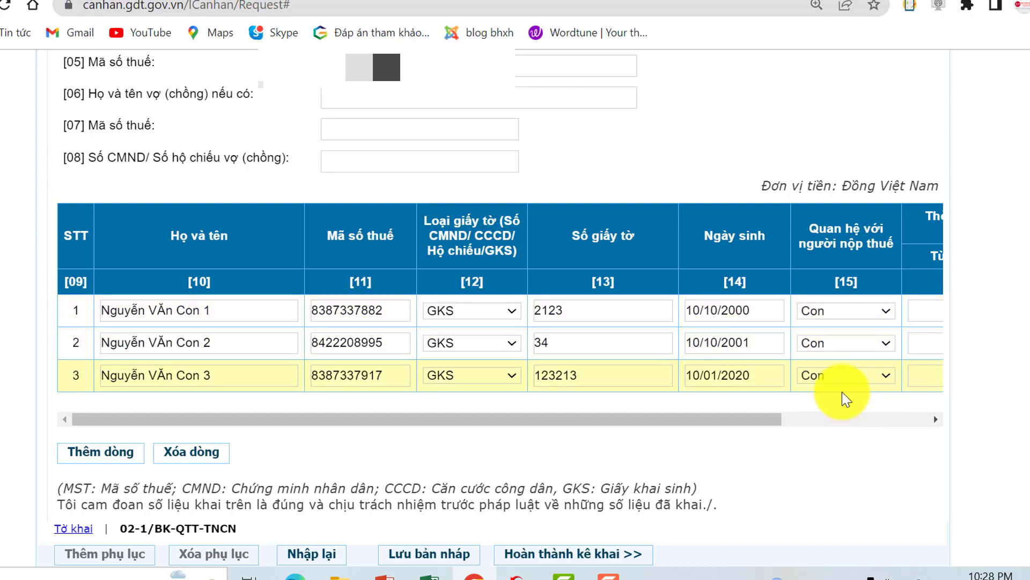
Examine the deduction period columns [16] Từ tháng and [17] Đến tháng across the three dependent rows.
{"action": "left_click", "coordinate": [818, 420]}
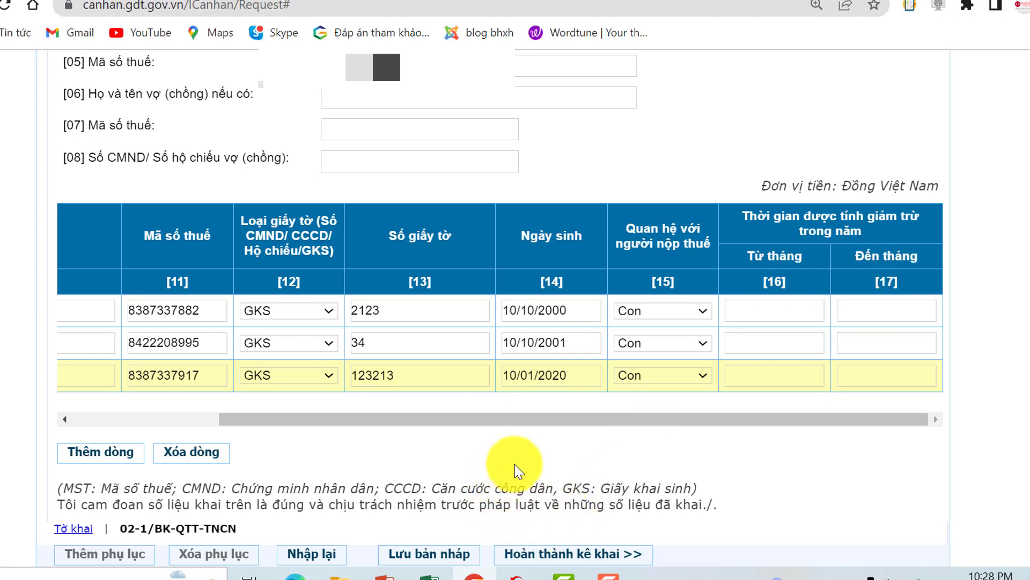
{"action": "left_click", "coordinate": [775, 310]}
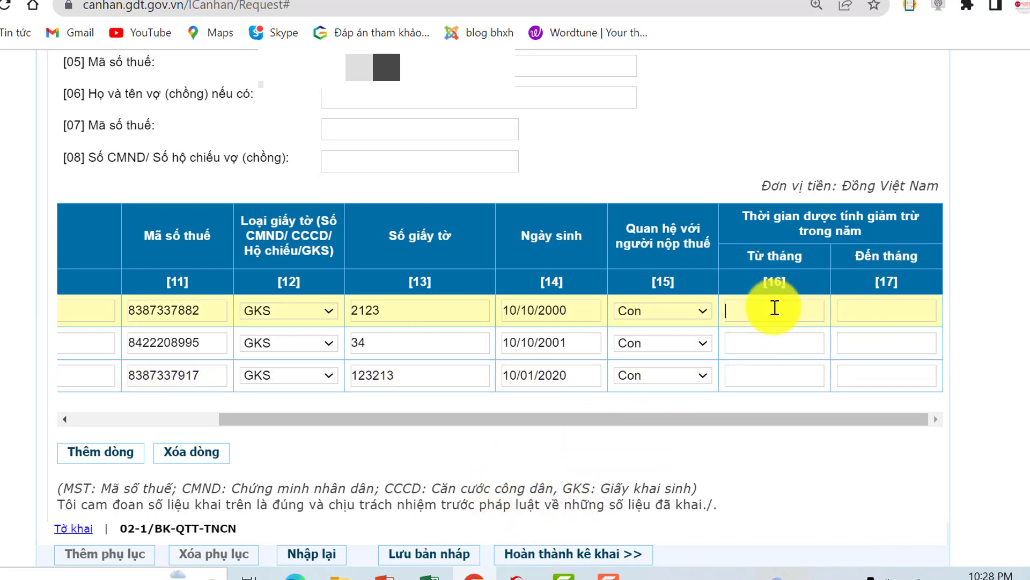
{"action": "triple_click", "coordinate": [799, 258]}
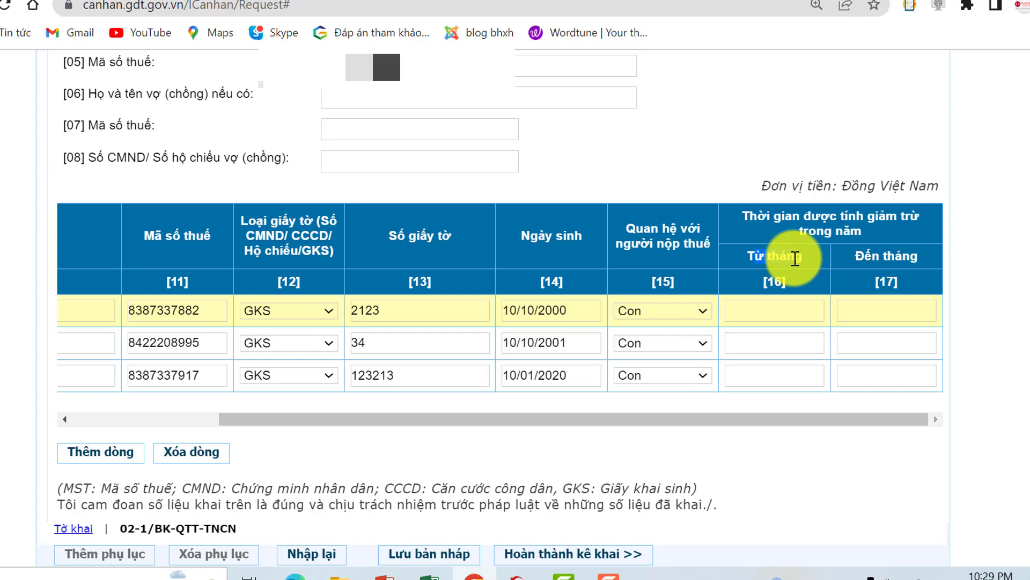
{"action": "left_click_drag", "start_coordinate": [795, 258], "coordinate": [776, 306]}
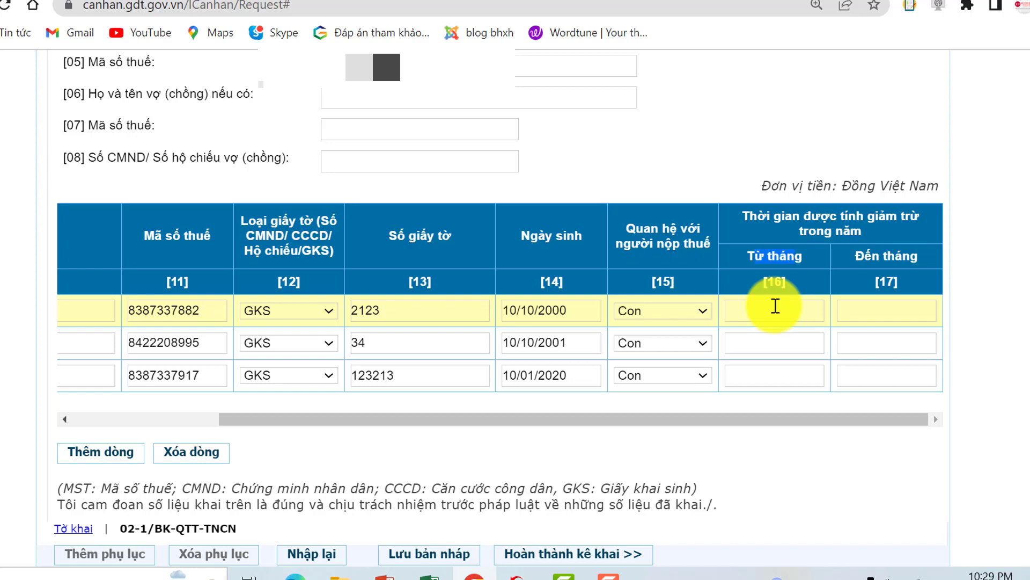
{"action": "left_click", "coordinate": [776, 306]}
{"action": "left_click", "coordinate": [775, 306]}
{"action": "left_click_drag", "start_coordinate": [856, 257], "coordinate": [911, 258]}
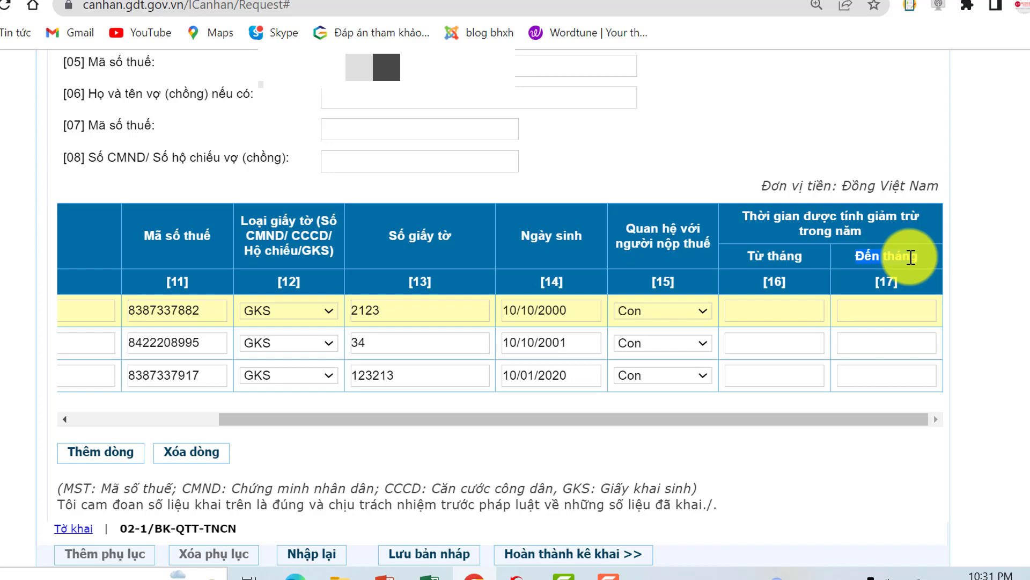
{"action": "left_click", "coordinate": [799, 317]}
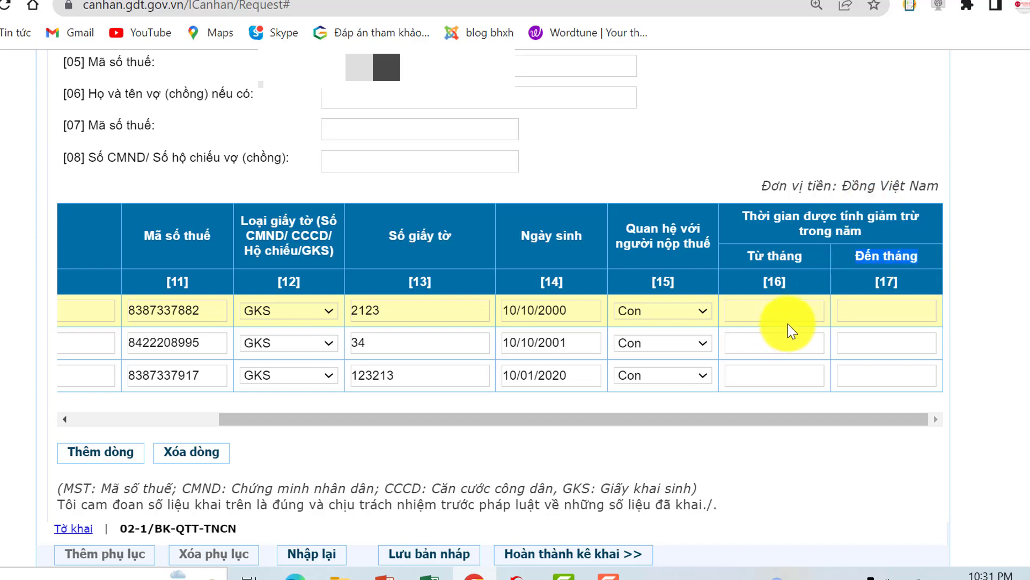
{"action": "left_click", "coordinate": [789, 338]}
{"action": "left_click", "coordinate": [789, 368]}
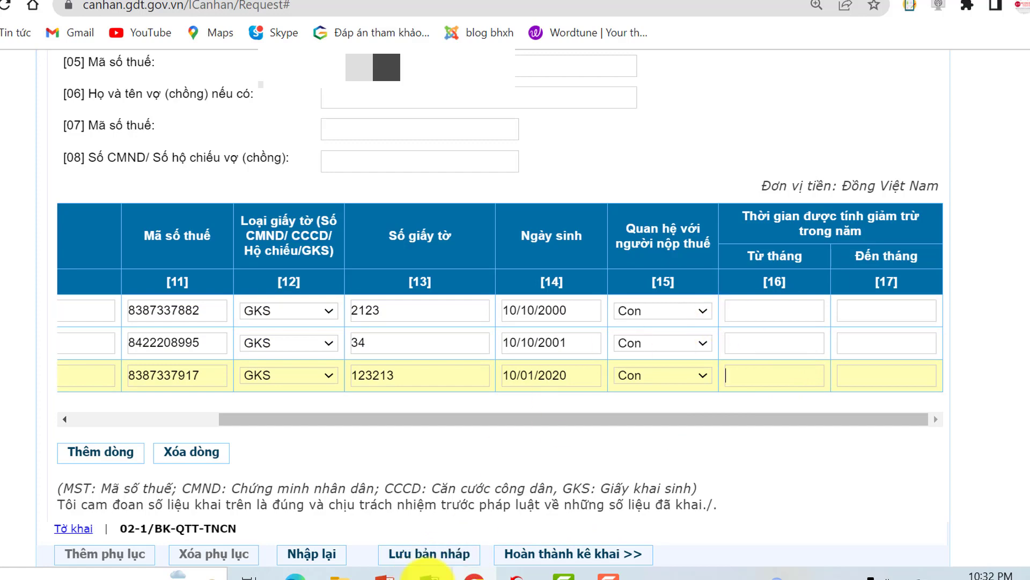
Switch to the Excel Calculate sheet and inspect the dependent deduction formulas for the periods 01/22 - 07/22 and 8/22 - 12/22.
{"action": "left_click", "coordinate": [427, 573]}
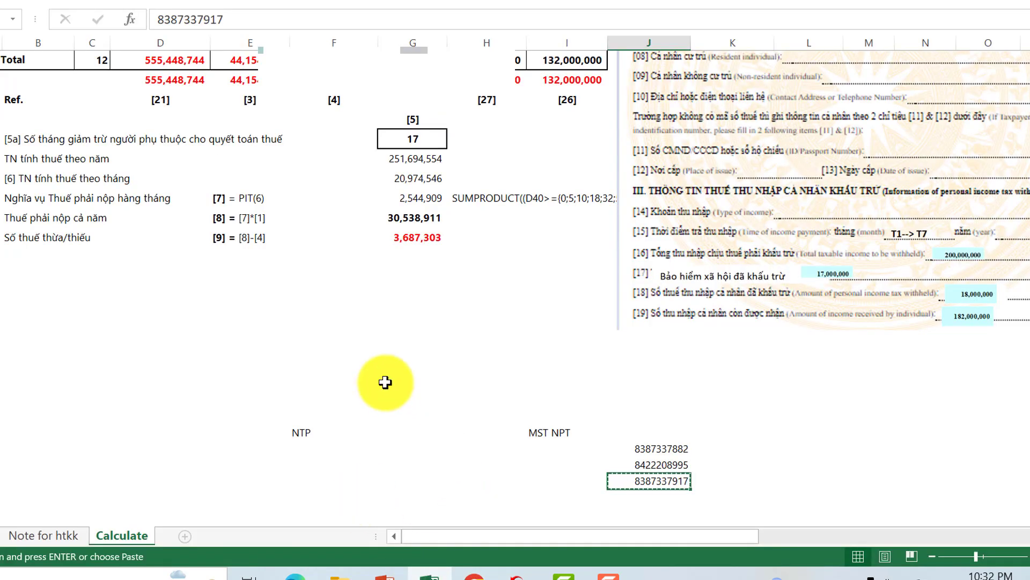
{"action": "scroll", "coordinate": [385, 378], "scroll_direction": "up", "scroll_amount": 2}
{"action": "scroll", "coordinate": [386, 379], "scroll_direction": "up", "scroll_amount": 1}
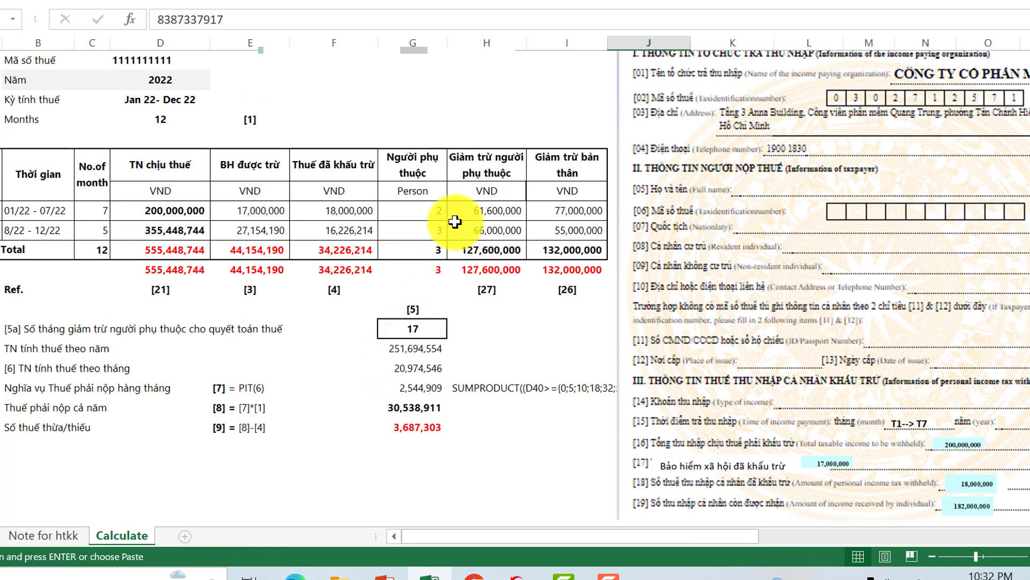
{"action": "left_click", "coordinate": [582, 210]}
{"action": "left_click", "coordinate": [506, 210]}
{"action": "double_click", "coordinate": [506, 211]}
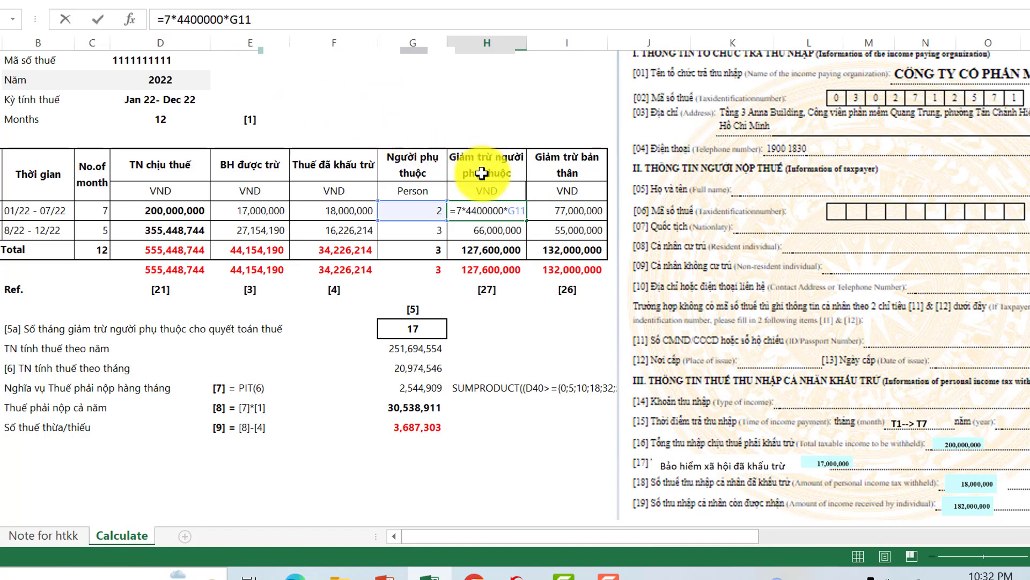
{"action": "key", "text": "Escape"}
{"action": "double_click", "coordinate": [490, 230]}
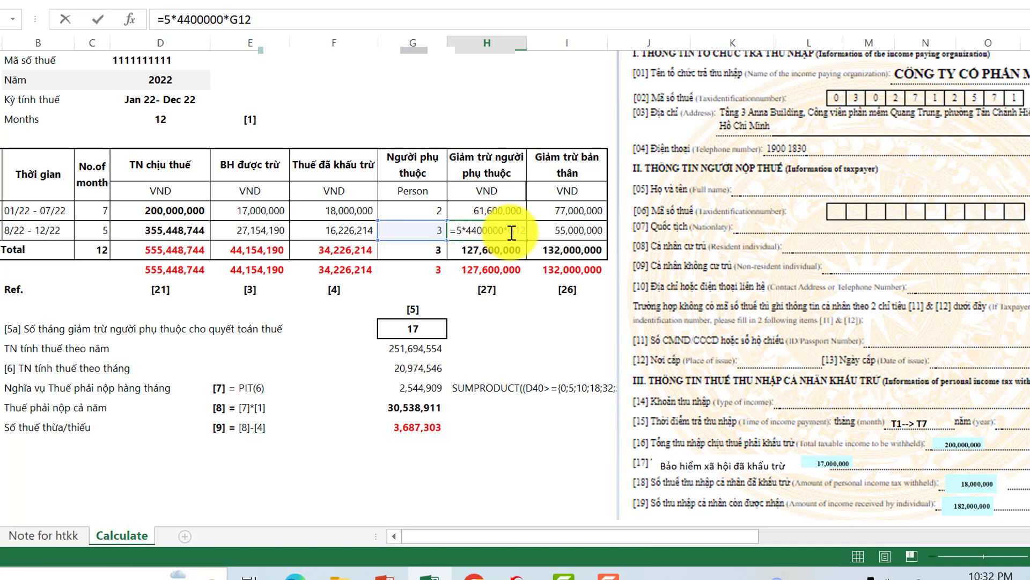
Inspect the formula for the dependent deduction months in item [5a] and recheck both periods' dependent deduction formulas.
{"action": "double_click", "coordinate": [425, 330]}
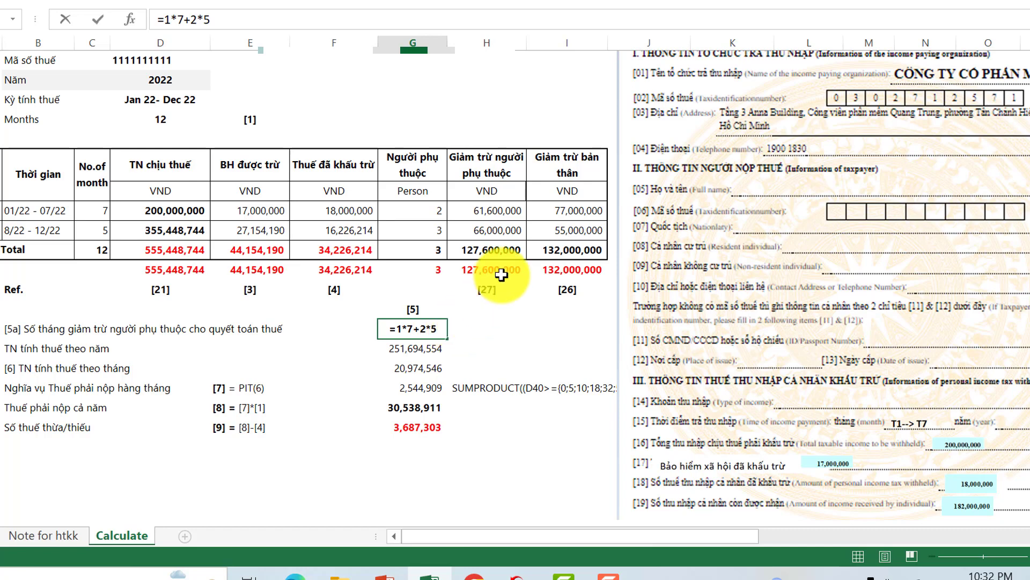
{"action": "key", "text": "ctrl+Return"}
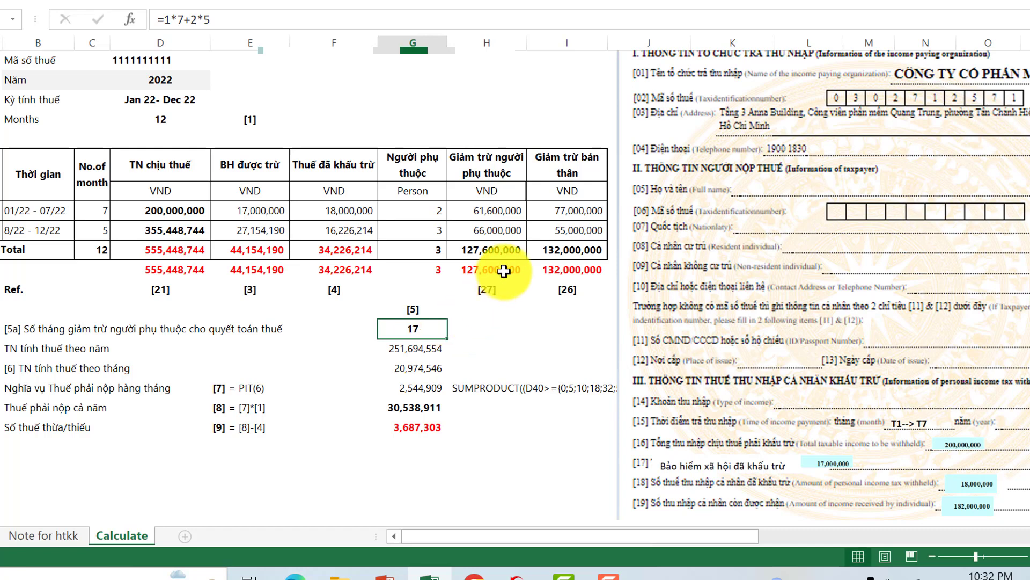
{"action": "left_click", "coordinate": [504, 271]}
{"action": "double_click", "coordinate": [500, 215]}
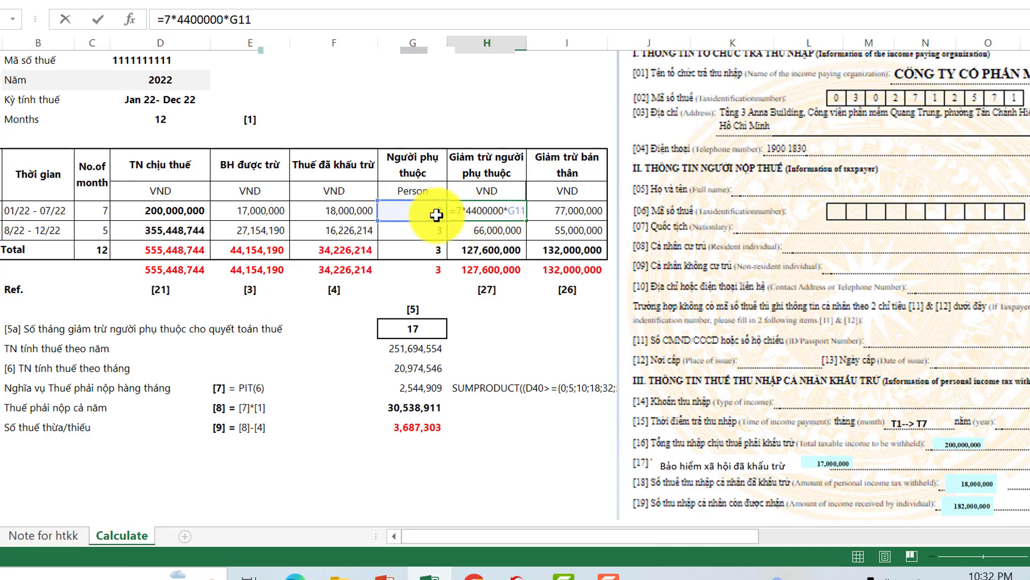
{"action": "key", "text": "Return"}
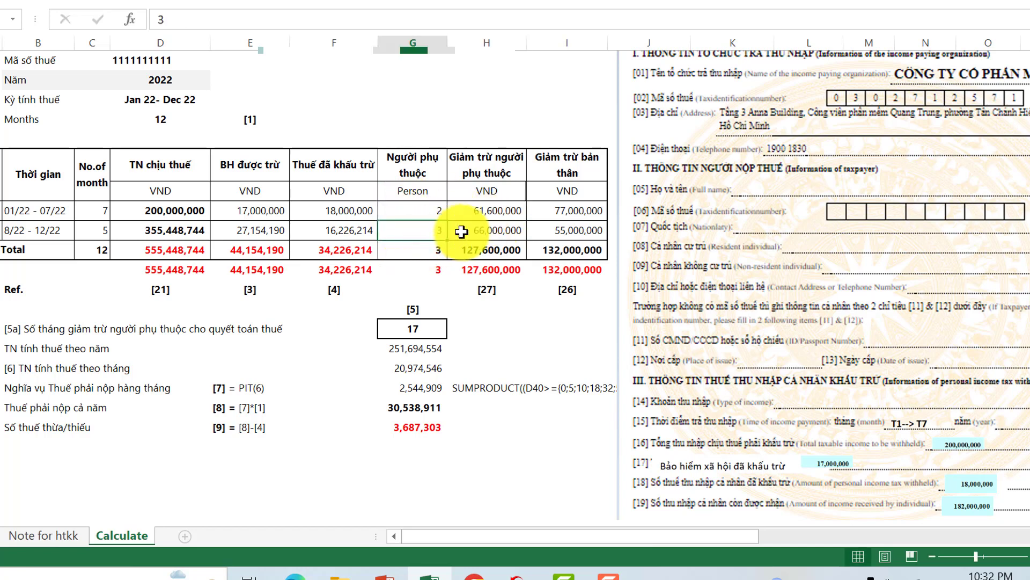
{"action": "double_click", "coordinate": [497, 234]}
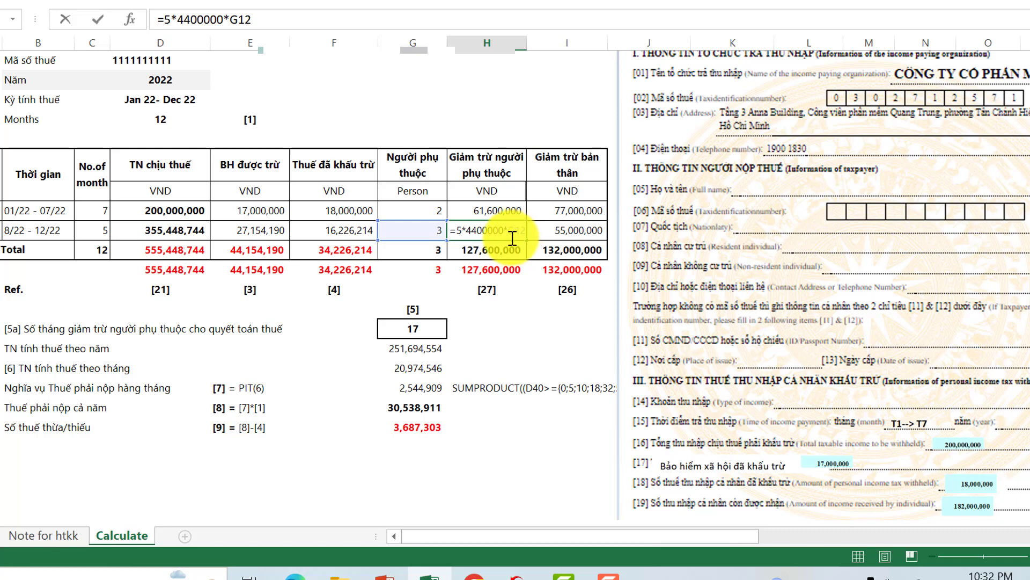
{"action": "key", "text": "Escape"}
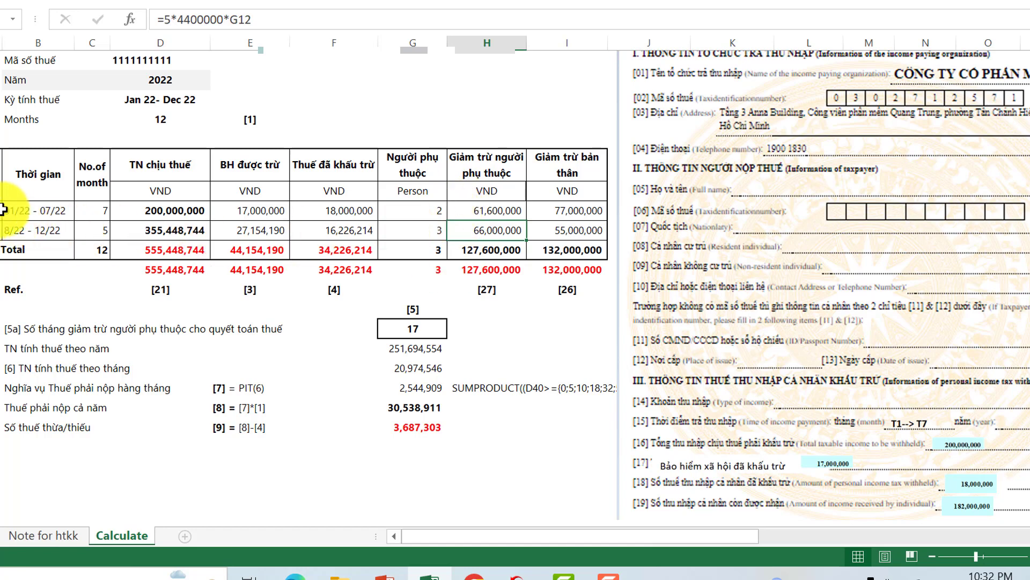
Compare the number of dependents and the dependent deductions for the periods 01/22 - 07/22 and 8/22 - 12/22.
{"action": "left_click", "coordinate": [24, 208]}
{"action": "left_click", "coordinate": [417, 219]}
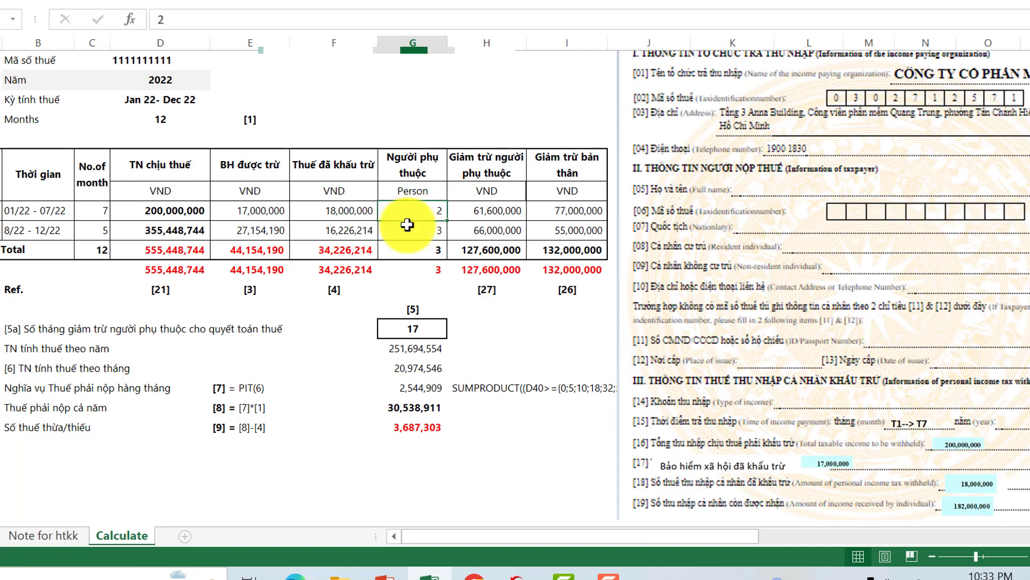
{"action": "left_click", "coordinate": [406, 228]}
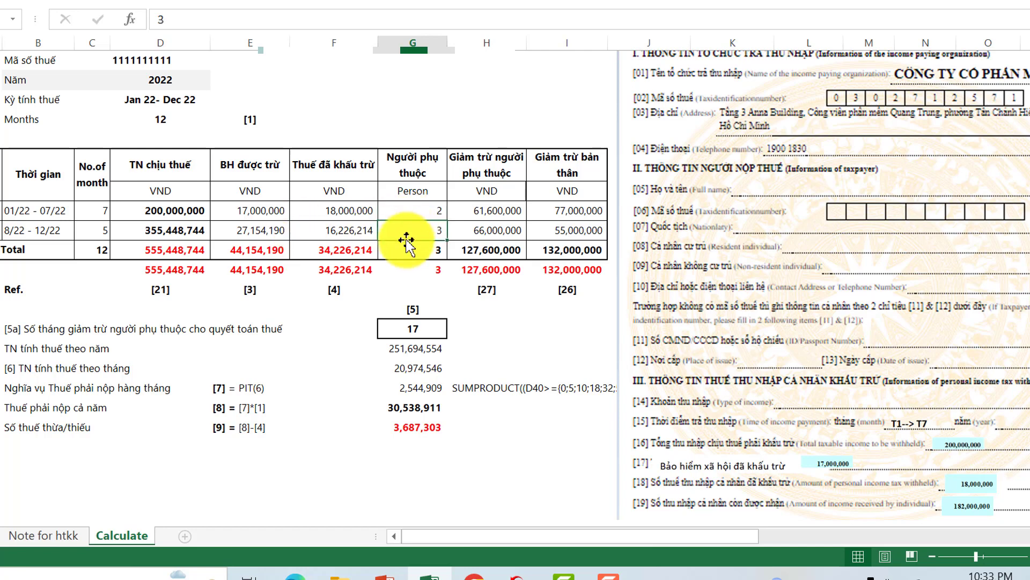
{"action": "left_click_drag", "start_coordinate": [19, 220], "coordinate": [469, 211]}
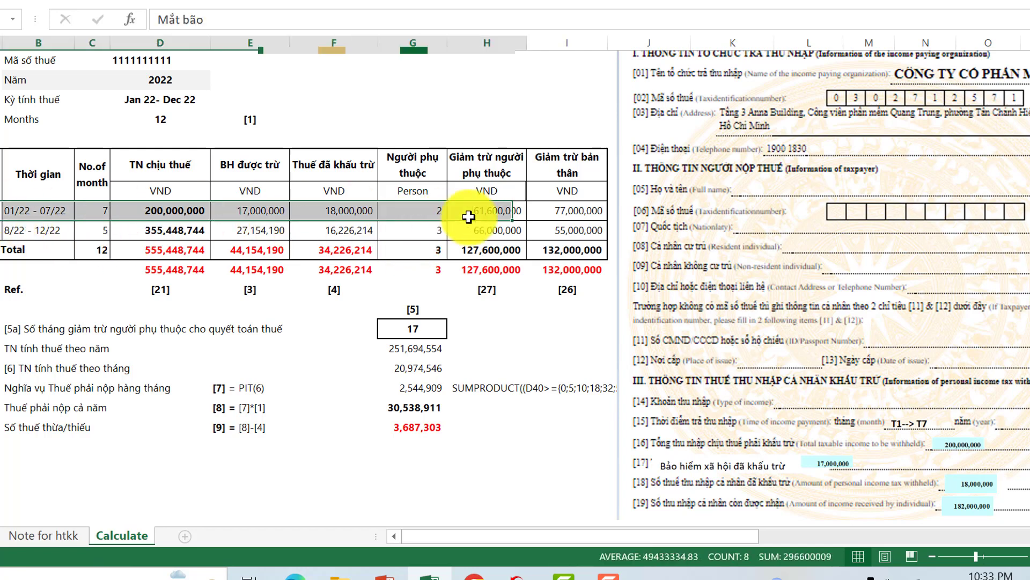
{"action": "left_click_drag", "start_coordinate": [22, 230], "coordinate": [429, 233]}
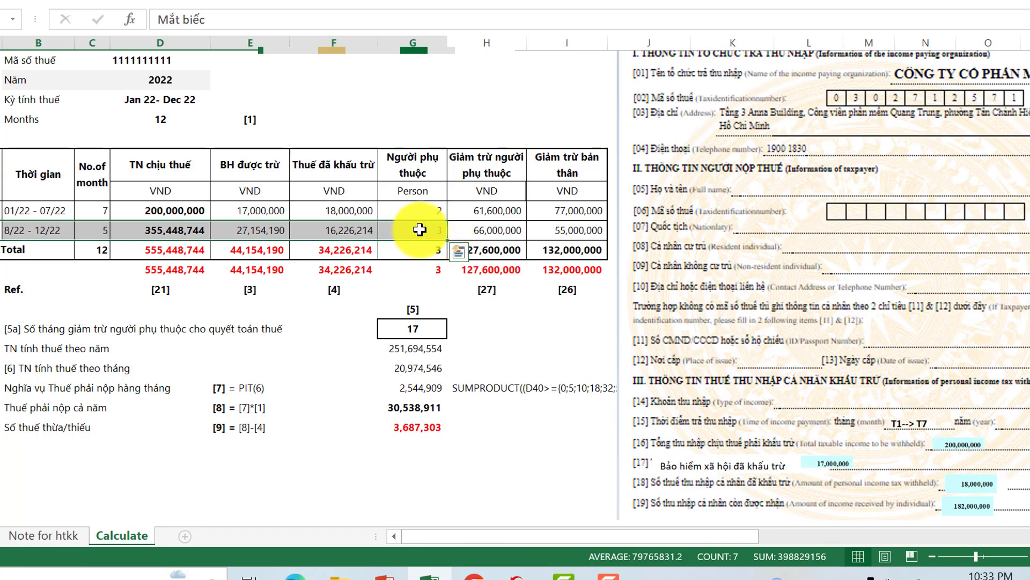
{"action": "left_click", "coordinate": [420, 230]}
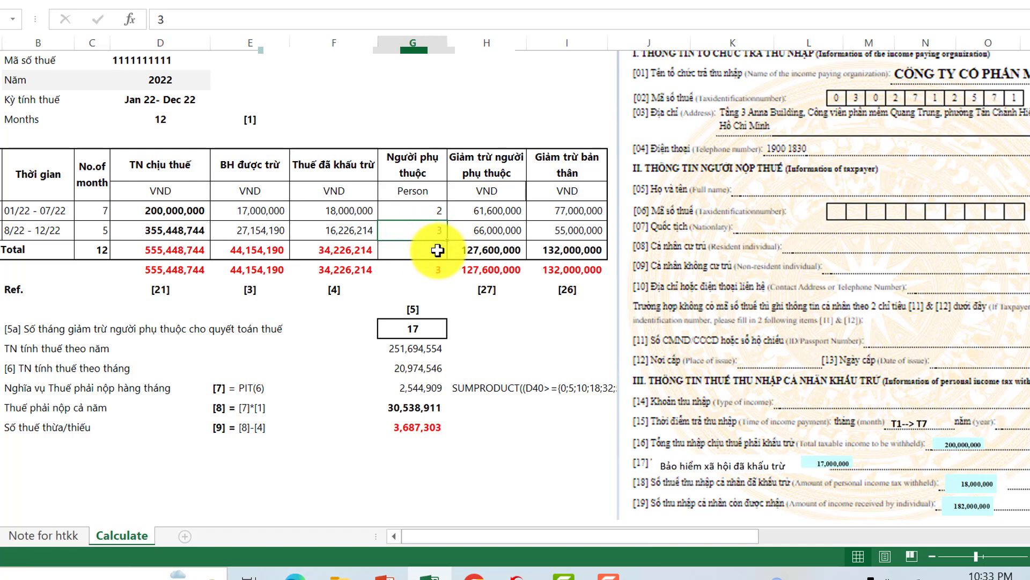
{"action": "left_click", "coordinate": [485, 243]}
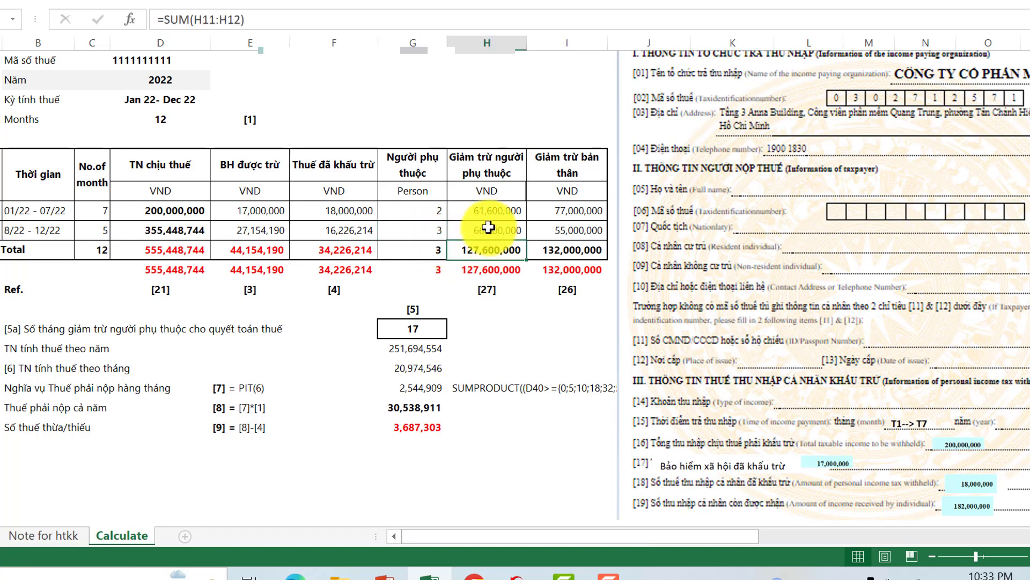
{"action": "left_click", "coordinate": [485, 227]}
{"action": "left_click", "coordinate": [420, 212]}
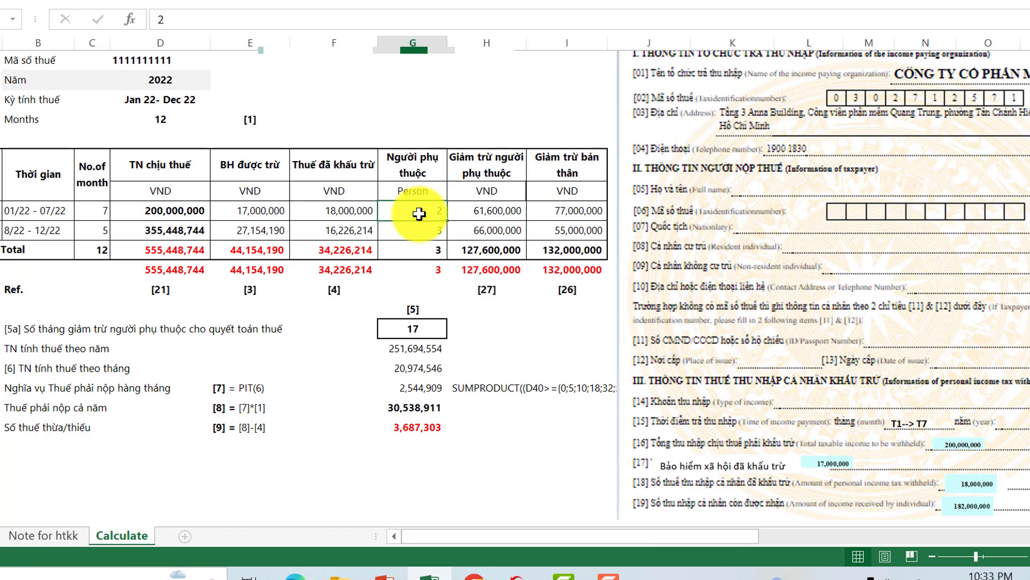
{"action": "left_click", "coordinate": [417, 231]}
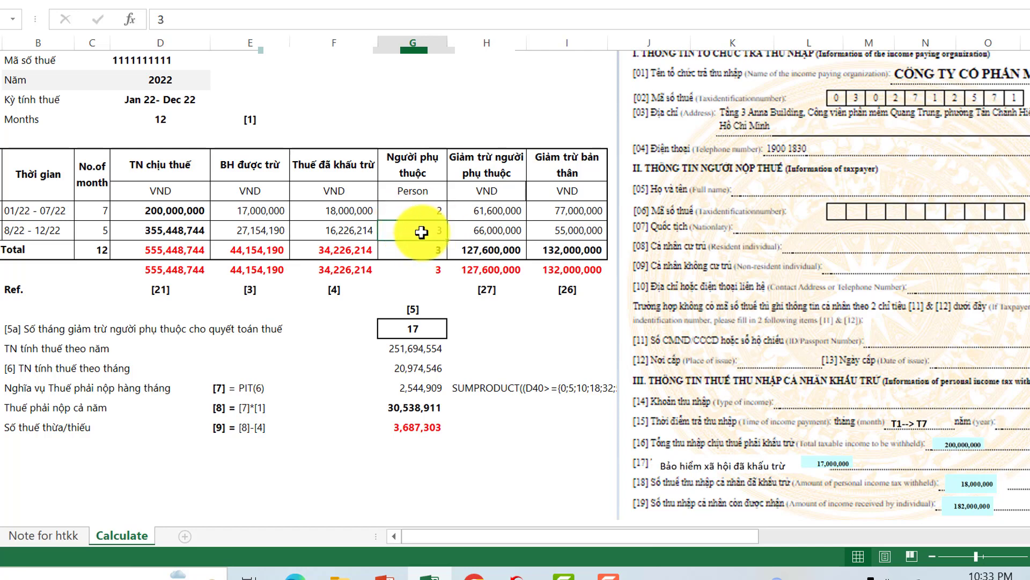
Switch back to the tax form in the browser and set the first dependent's deduction period from 01/2022 to 12/2022.
{"action": "left_click", "coordinate": [429, 574]}
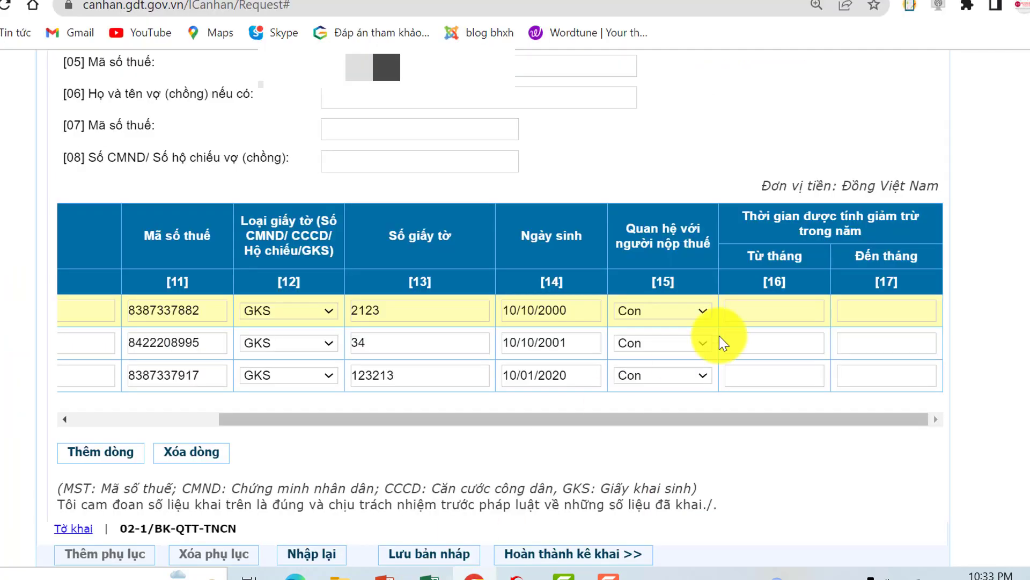
{"action": "type", "text": "01"}
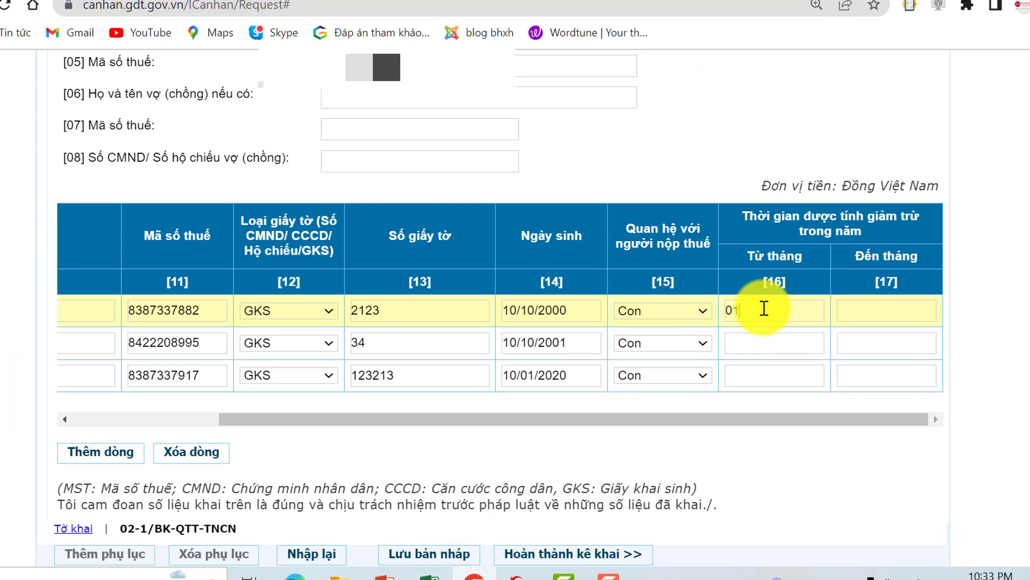
{"action": "type", "text": "/2022"}
{"action": "key", "text": "Tab"}
{"action": "type", "text": "12/2022"}
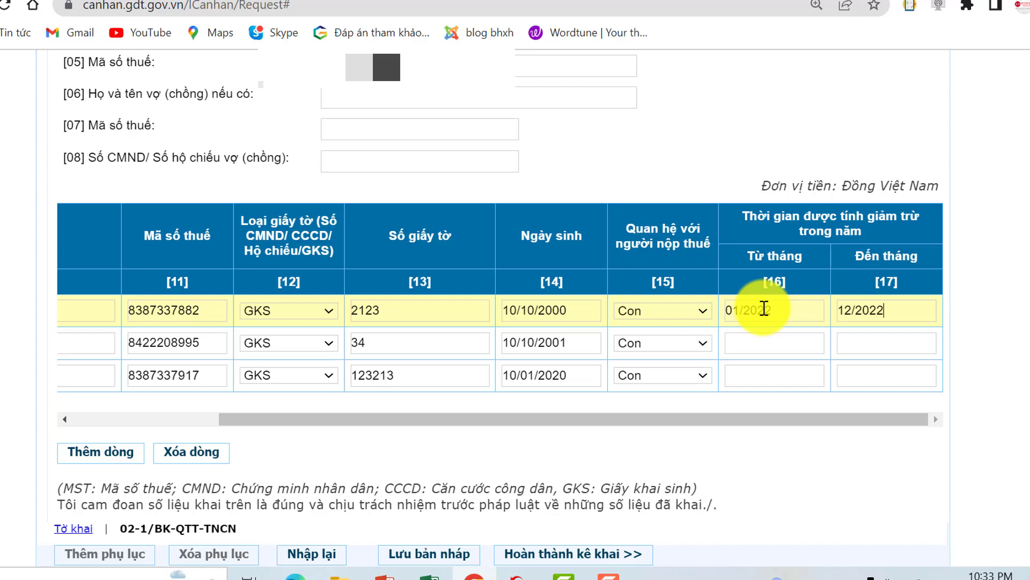
Fill in the second dependent's deduction period from 01/2022 to 12/2022 in columns [16] and [17].
{"action": "left_click", "coordinate": [751, 344]}
{"action": "left_click_drag", "start_coordinate": [793, 313], "coordinate": [771, 345]}
{"action": "left_click_drag", "start_coordinate": [934, 310], "coordinate": [893, 334]}
Set the third dependent's deduction period from 08/2022 to 12/2022.
{"action": "left_click", "coordinate": [865, 376]}
{"action": "type", "text": "12/2022"}
{"action": "left_click", "coordinate": [767, 372]}
{"action": "type", "text": "08/2022"}
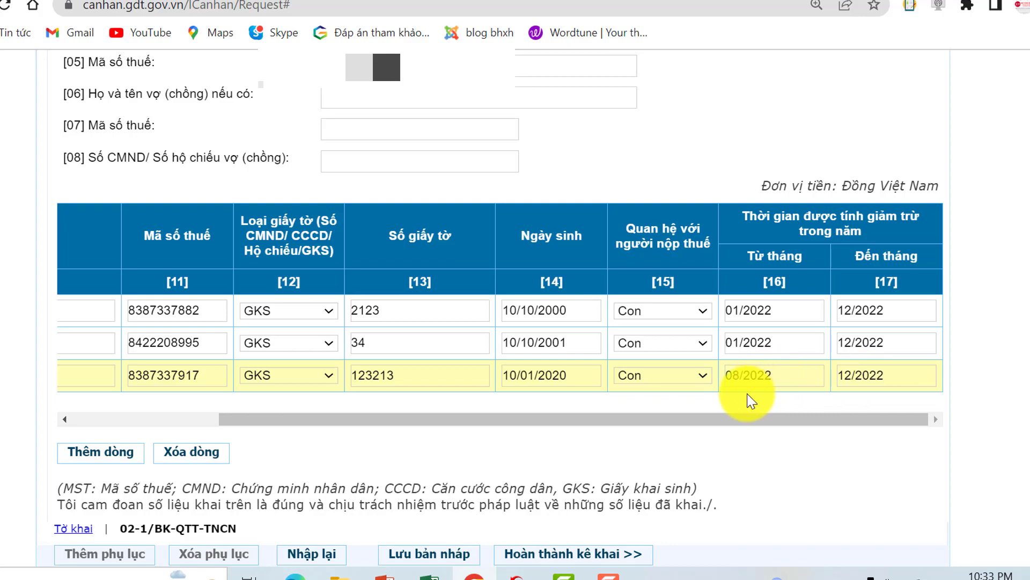
Review the completed appendix, checking the start and end months entered for the three dependents.
{"action": "scroll", "coordinate": [731, 403], "scroll_direction": "down", "scroll_amount": 3}
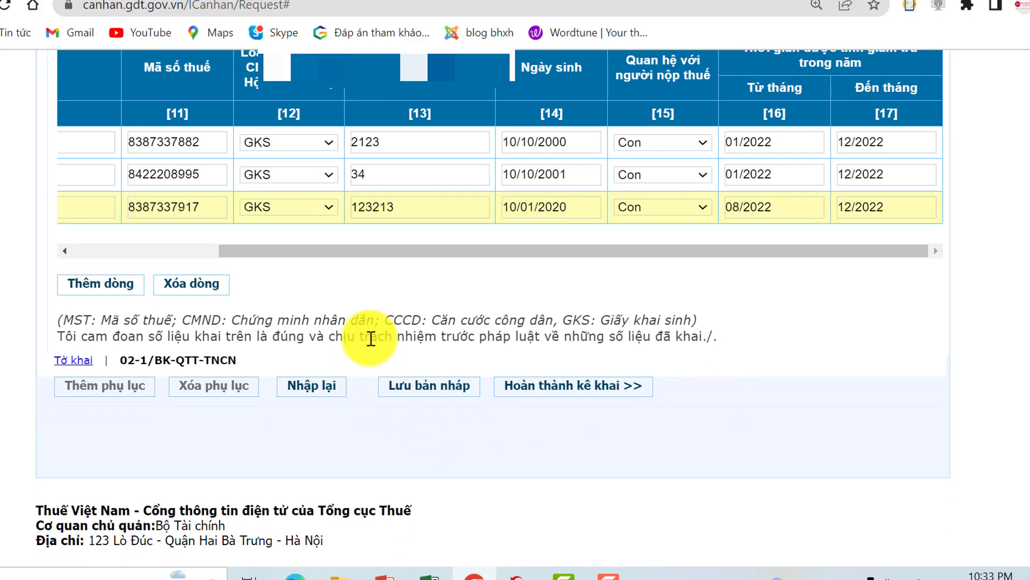
{"action": "scroll", "coordinate": [376, 335], "scroll_direction": "up", "scroll_amount": 7}
{"action": "scroll", "coordinate": [386, 333], "scroll_direction": "down", "scroll_amount": 4}
{"action": "scroll", "coordinate": [394, 327], "scroll_direction": "down", "scroll_amount": 2}
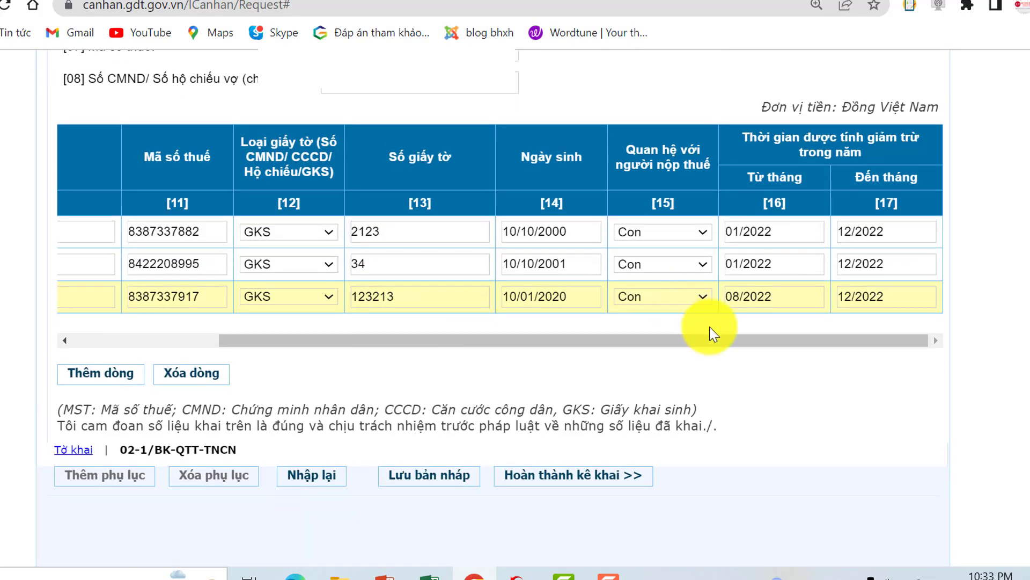
{"action": "triple_click", "coordinate": [897, 294]}
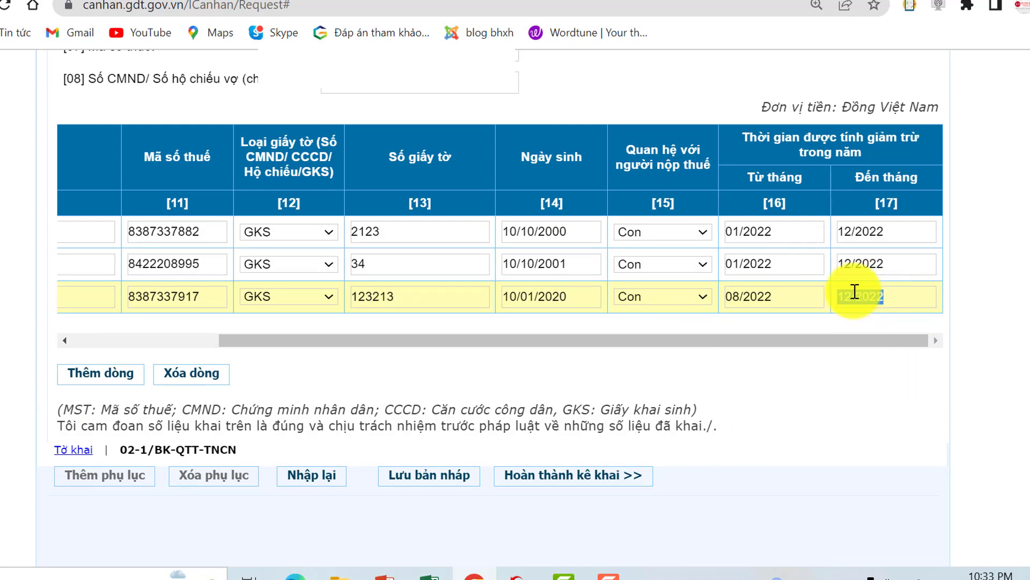
{"action": "left_click", "coordinate": [778, 232]}
{"action": "left_click", "coordinate": [730, 262]}
{"action": "left_click", "coordinate": [794, 295]}
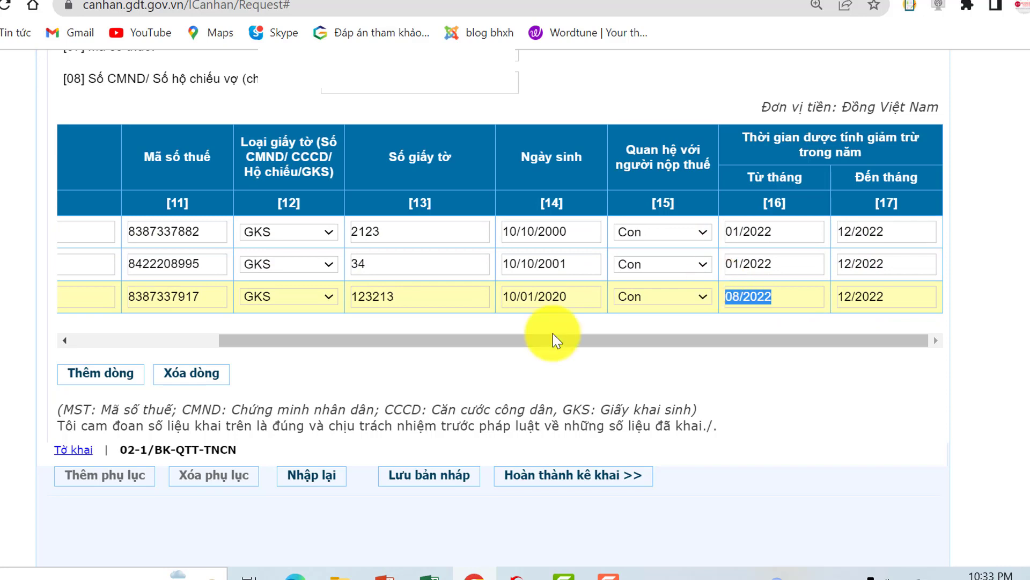
Return to the main declaration and check the number of dependents in item [24] and their deduction in item [27].
{"action": "left_click", "coordinate": [82, 446]}
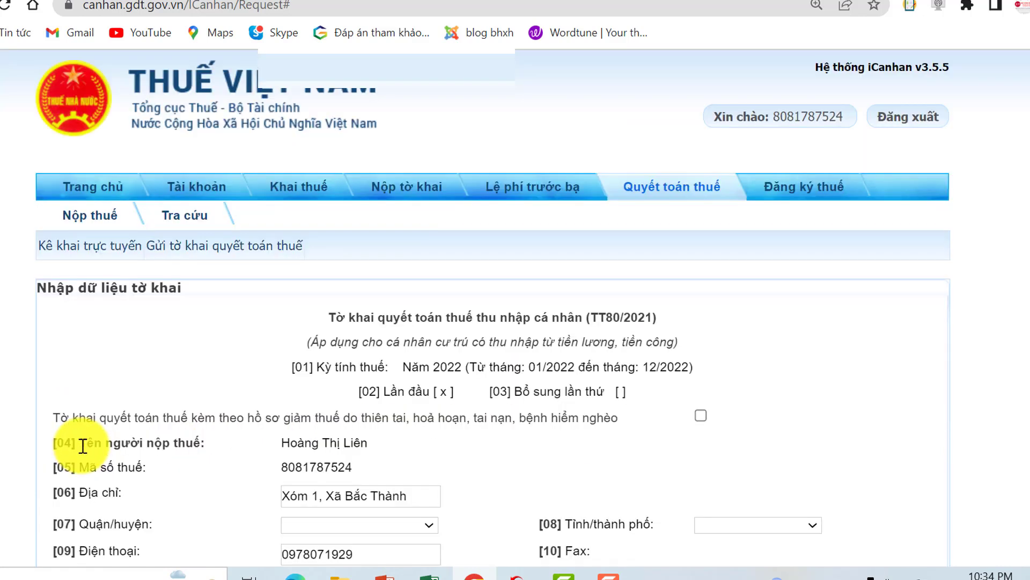
{"action": "scroll", "coordinate": [391, 395], "scroll_direction": "down", "scroll_amount": 15}
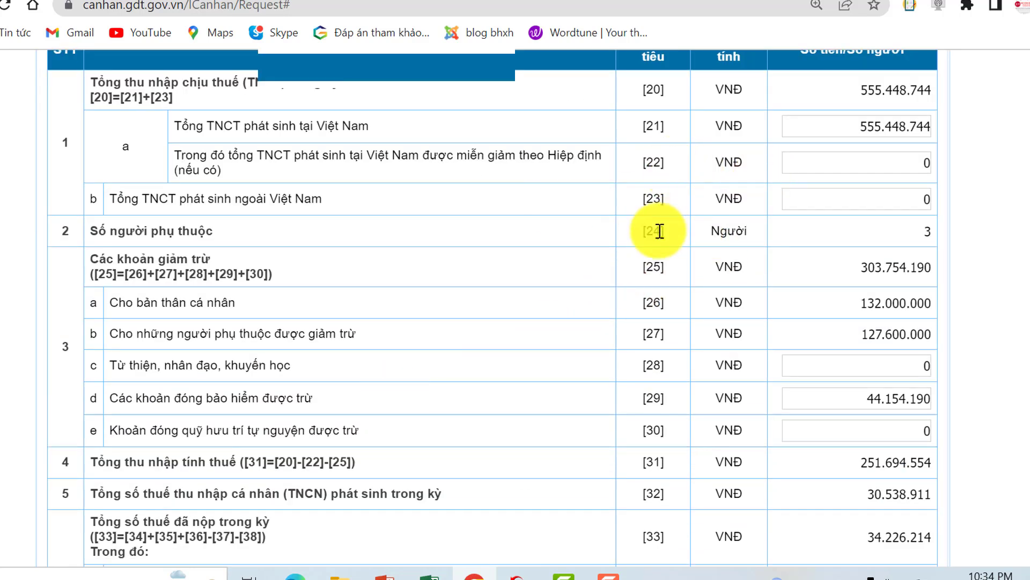
{"action": "left_click_drag", "start_coordinate": [917, 231], "coordinate": [935, 231]}
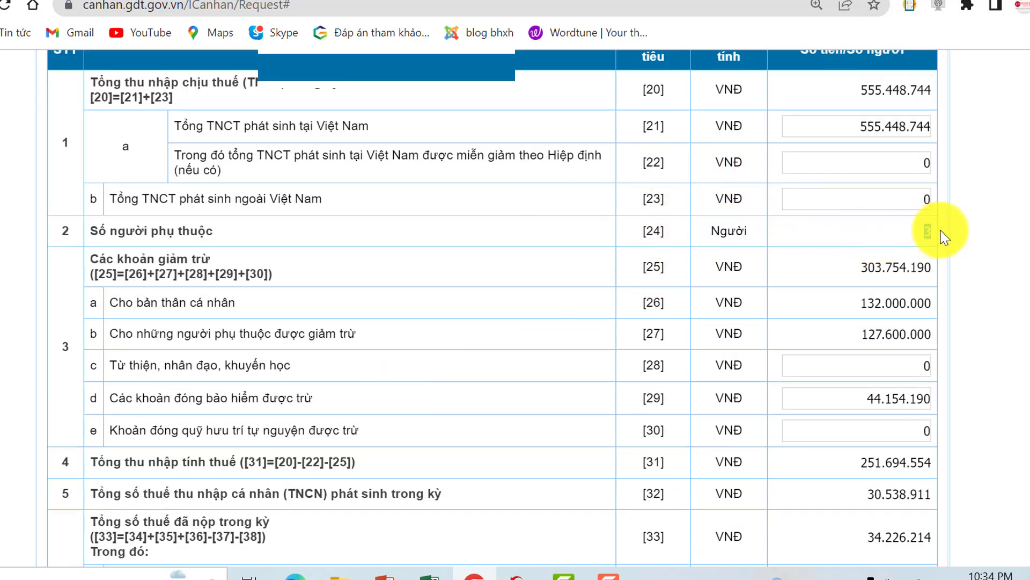
{"action": "left_click_drag", "start_coordinate": [201, 334], "coordinate": [229, 333]}
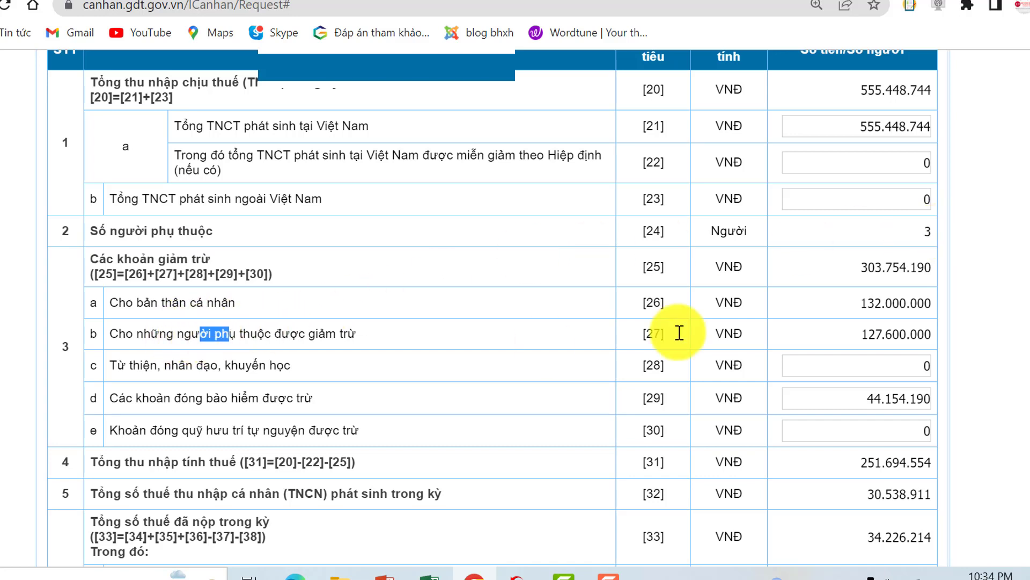
{"action": "double_click", "coordinate": [688, 338]}
{"action": "left_click_drag", "start_coordinate": [869, 334], "coordinate": [934, 338]}
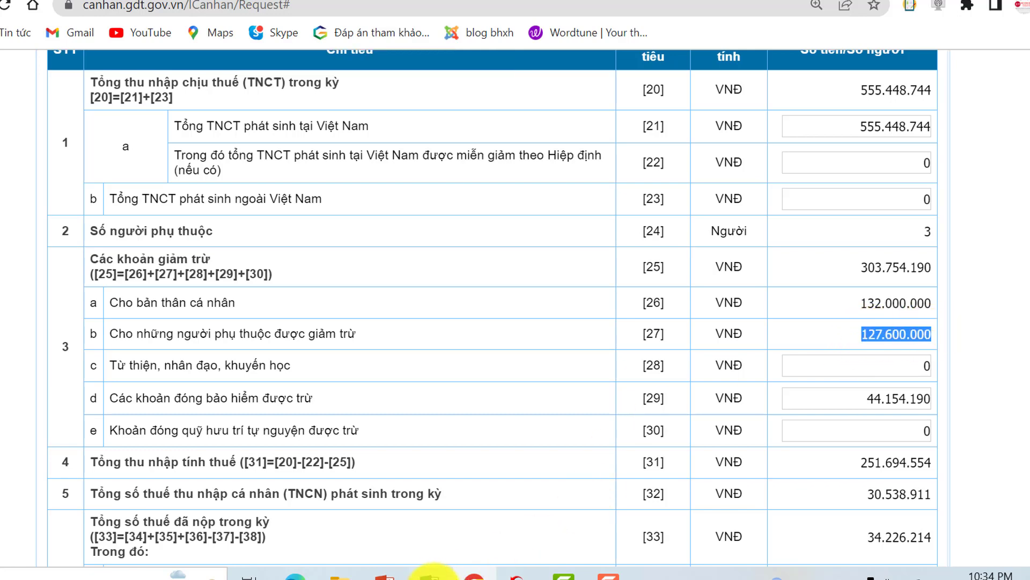
Switch to Excel's Calculate sheet to compare the dependents' deduction [27], and return to the tax form in the browser.
{"action": "left_click", "coordinate": [429, 576]}
{"action": "left_click", "coordinate": [498, 269]}
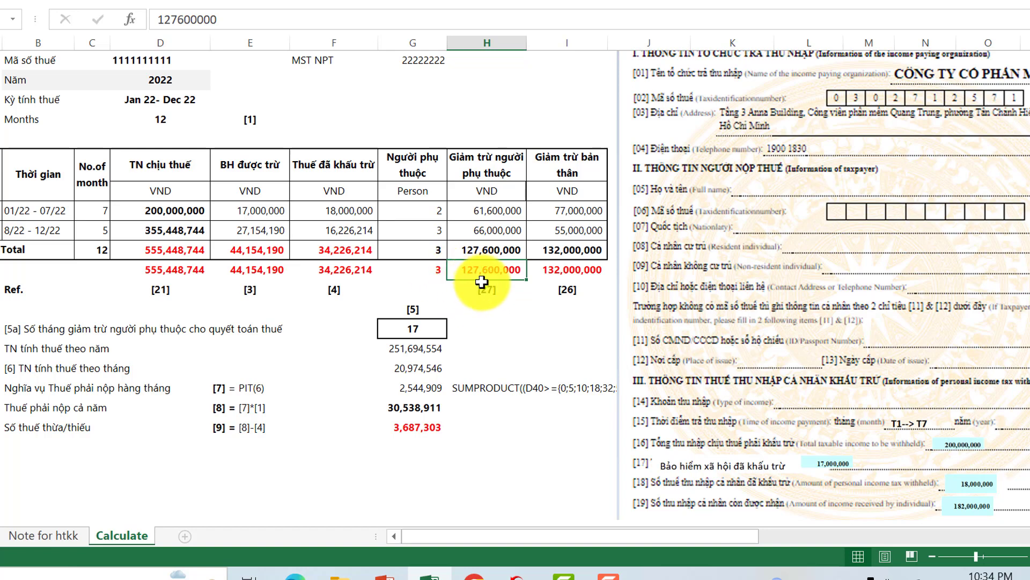
{"action": "key", "text": "alt+Tab"}
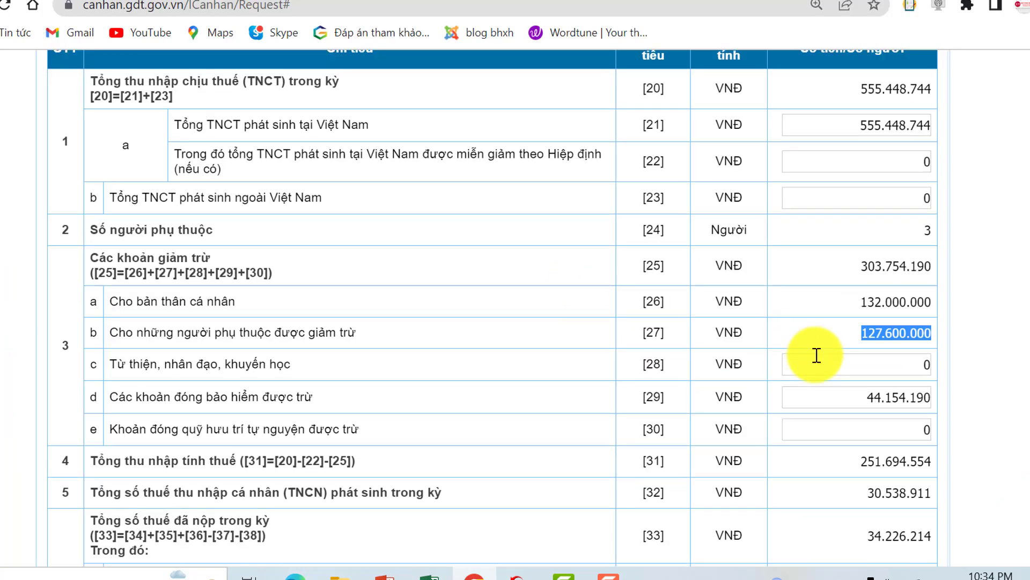
Check the overpaid tax in item [44] against the excess tax calculated in the Excel sheet, and return to the tax form.
{"action": "scroll", "coordinate": [816, 354], "scroll_direction": "down", "scroll_amount": 10}
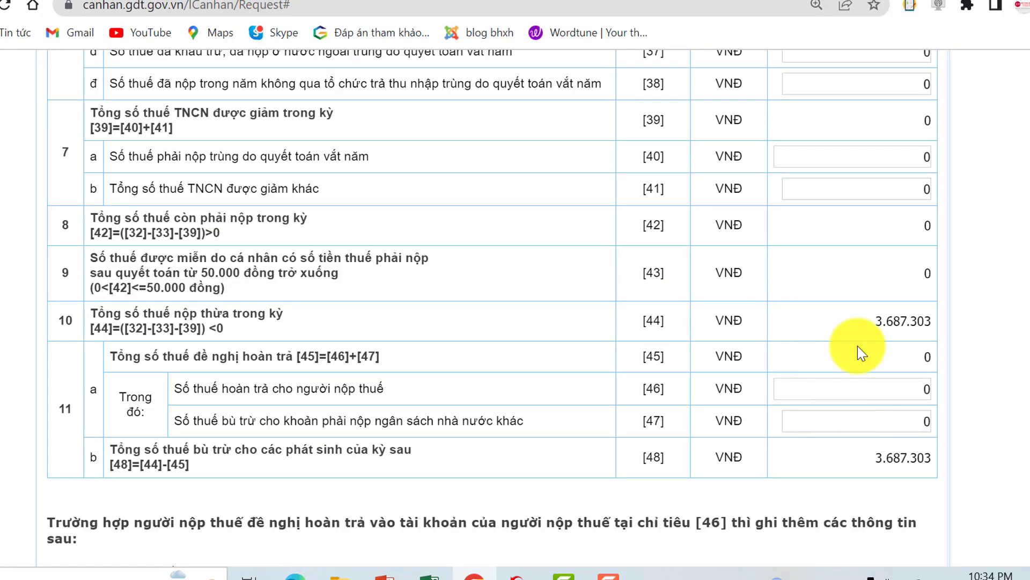
{"action": "left_click_drag", "start_coordinate": [875, 321], "coordinate": [945, 321]}
{"action": "key", "text": "alt+Tab"}
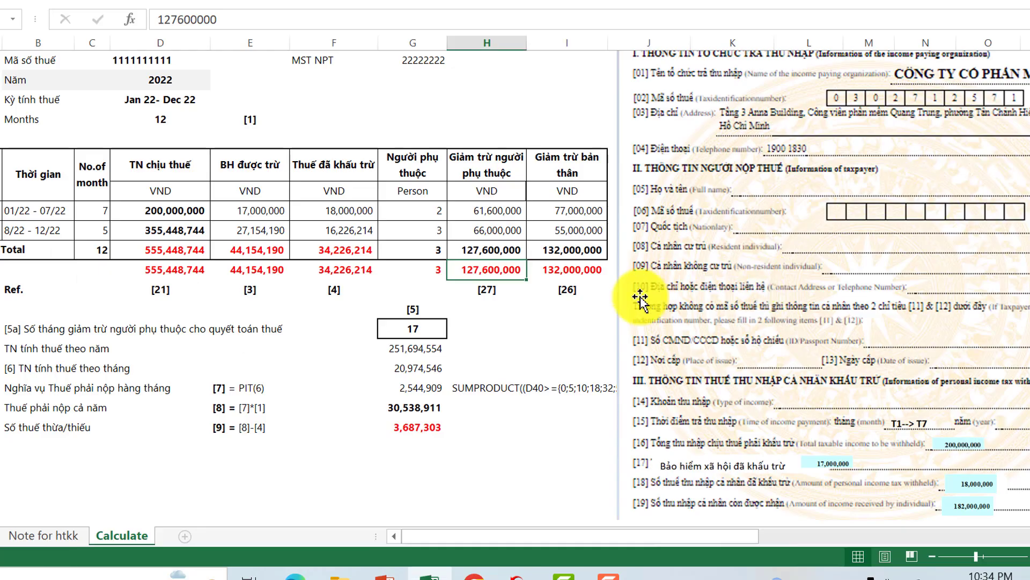
{"action": "left_click", "coordinate": [426, 424]}
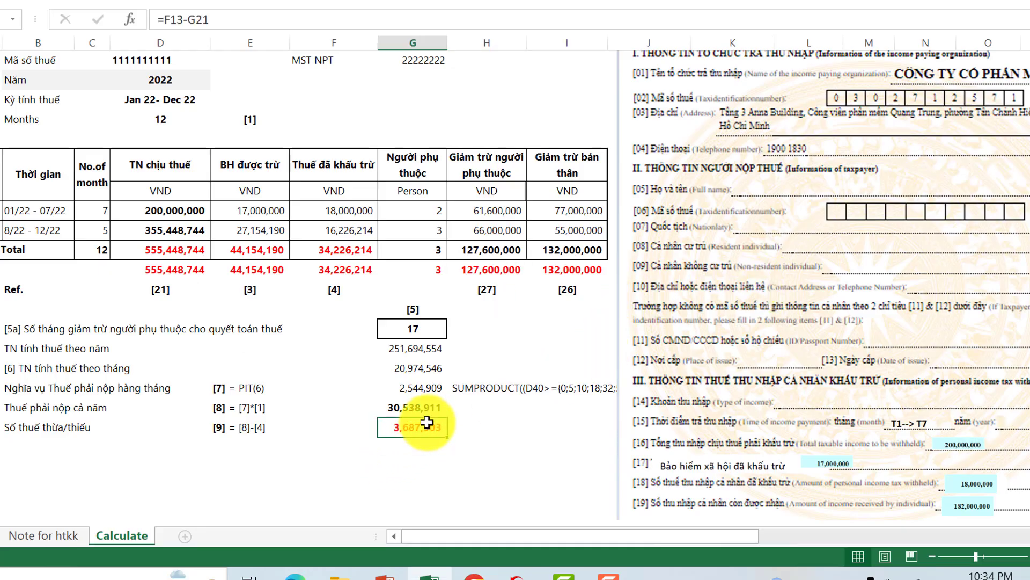
{"action": "key", "text": "alt+Tab"}
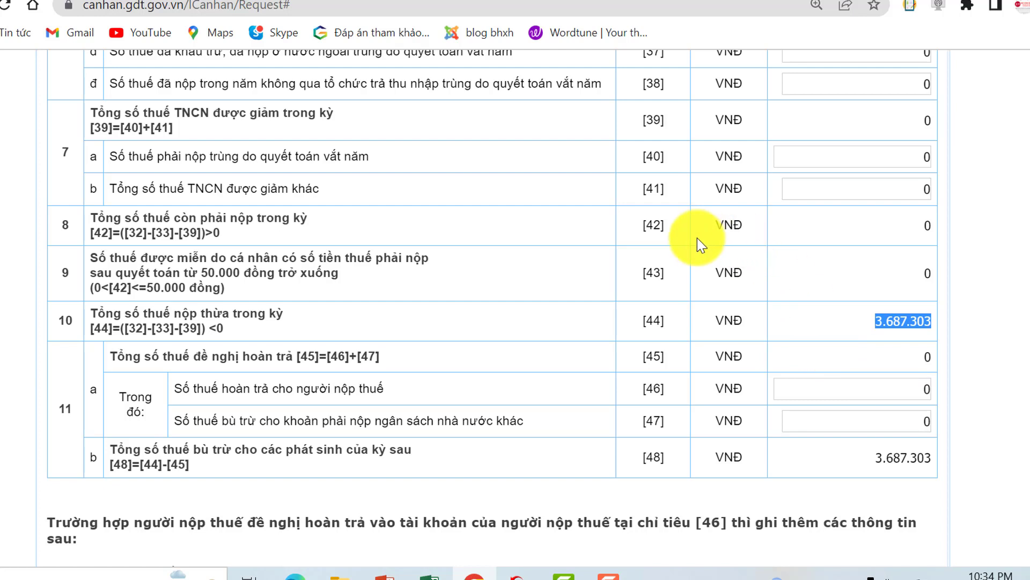
Examine items [42], [44], [46] and [48], covering tax still payable, overpaid tax, the refund to the taxpayer and the offset against the next period.
{"action": "left_click_drag", "start_coordinate": [642, 224], "coordinate": [833, 230]}
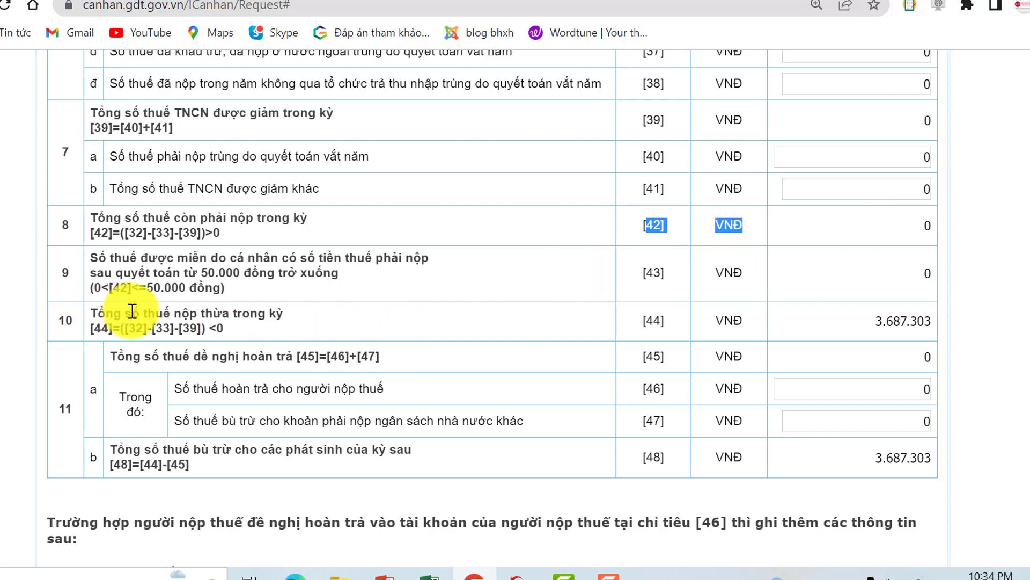
{"action": "left_click_drag", "start_coordinate": [133, 313], "coordinate": [333, 322]}
{"action": "left_click", "coordinate": [945, 323]}
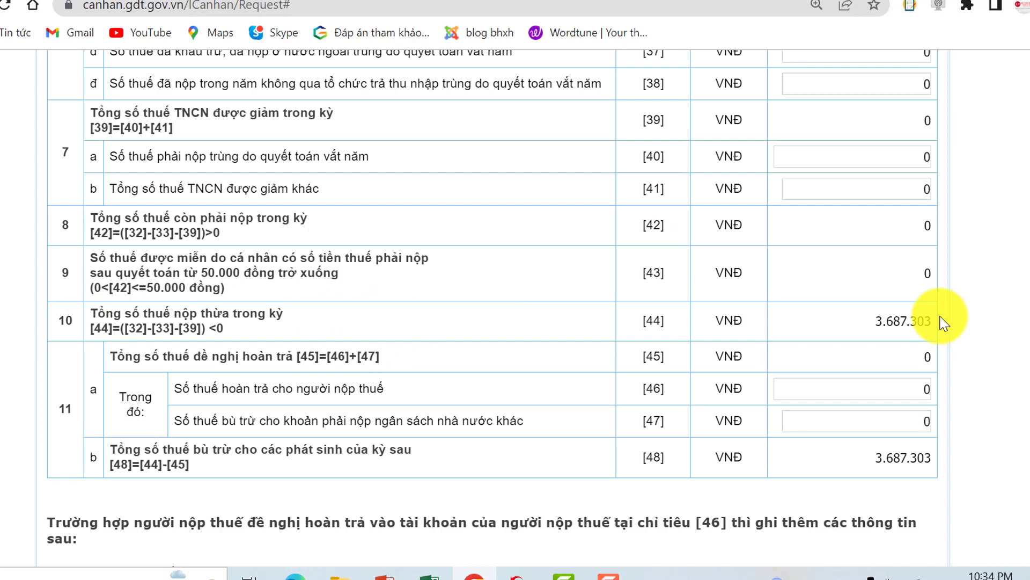
{"action": "double_click", "coordinate": [944, 322]}
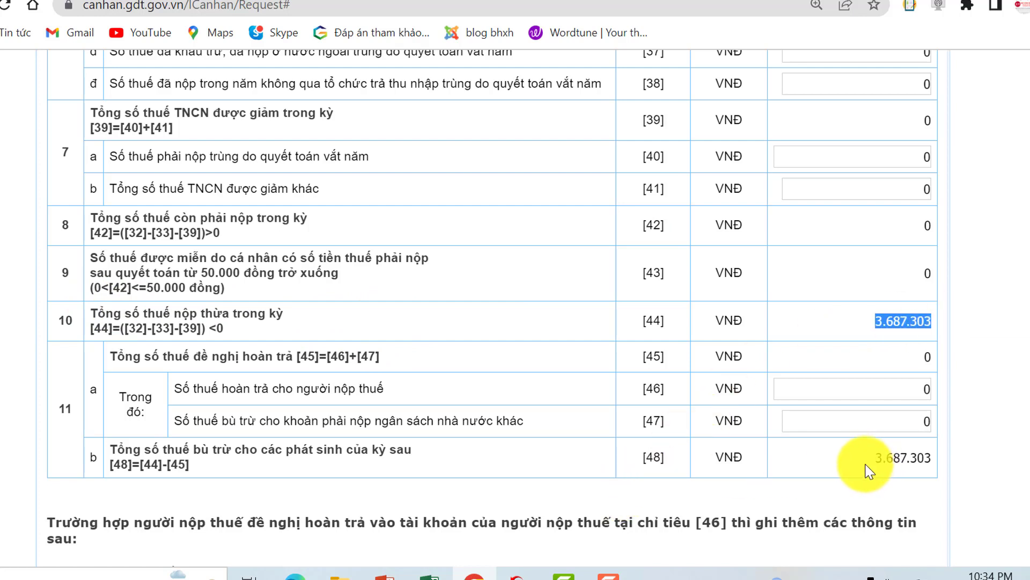
{"action": "left_click_drag", "start_coordinate": [202, 450], "coordinate": [421, 461]}
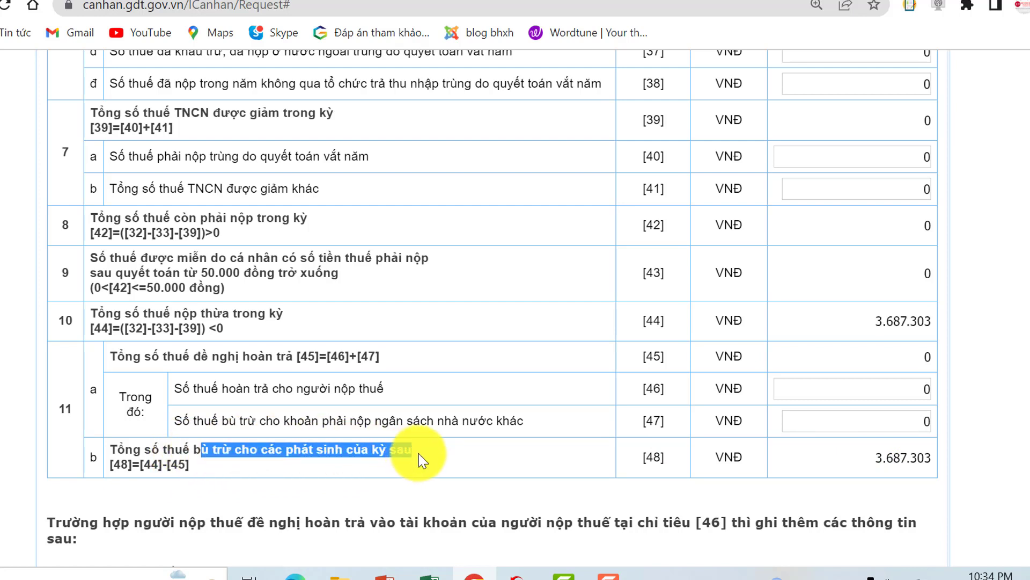
{"action": "left_click", "coordinate": [336, 450]}
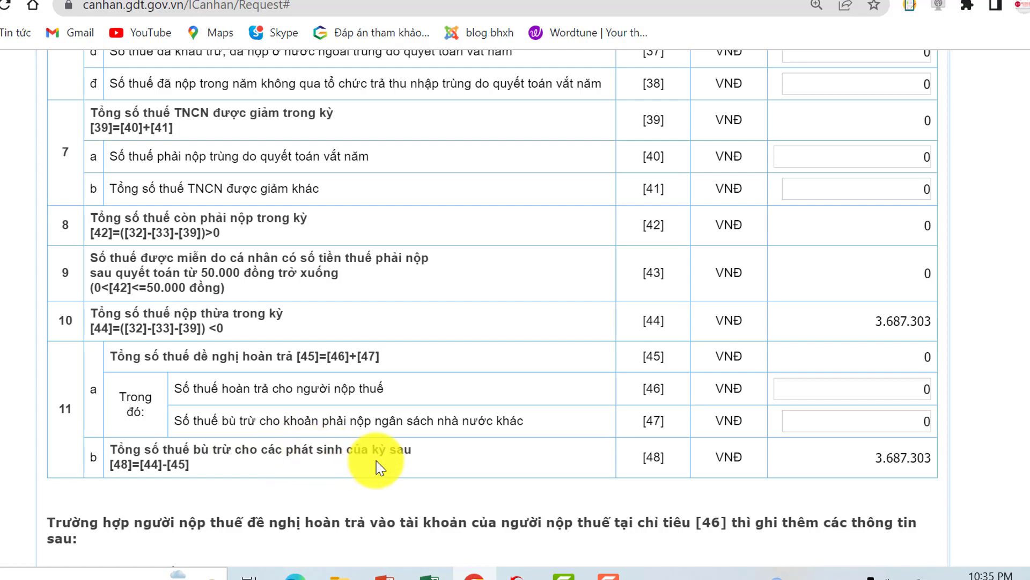
{"action": "left_click_drag", "start_coordinate": [360, 450], "coordinate": [399, 461]}
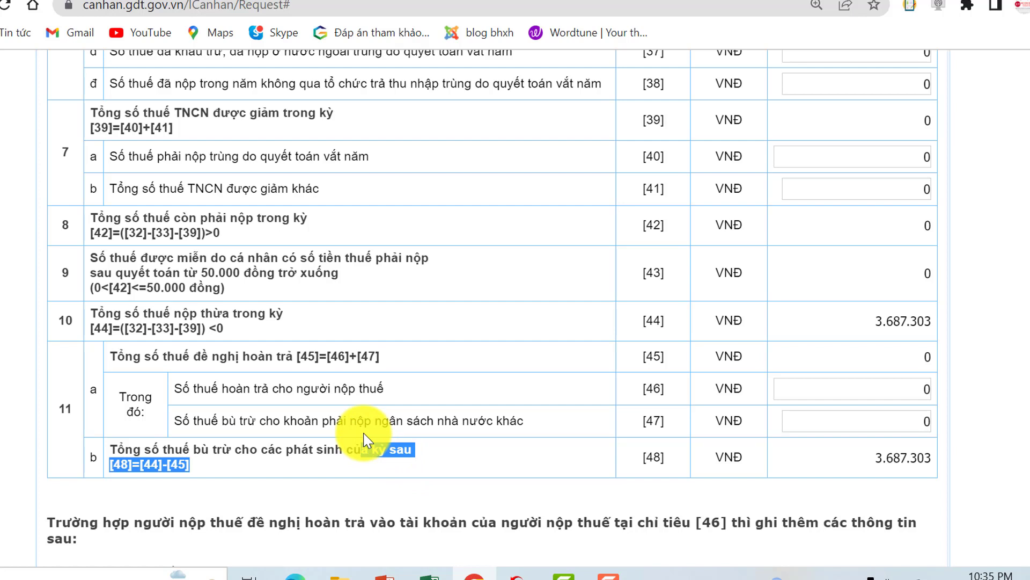
{"action": "left_click_drag", "start_coordinate": [268, 389], "coordinate": [404, 396]}
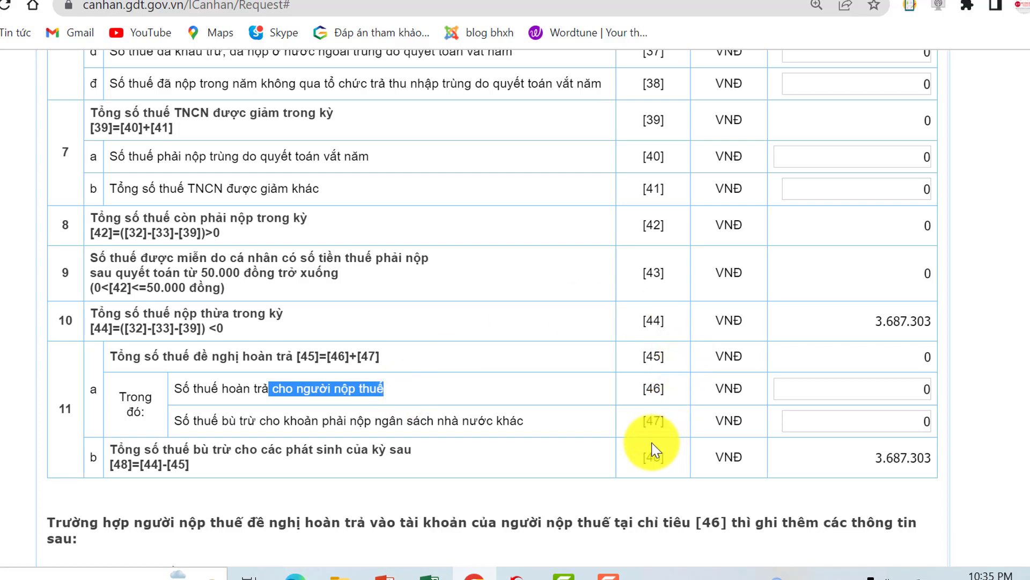
{"action": "left_click_drag", "start_coordinate": [656, 444], "coordinate": [692, 462]}
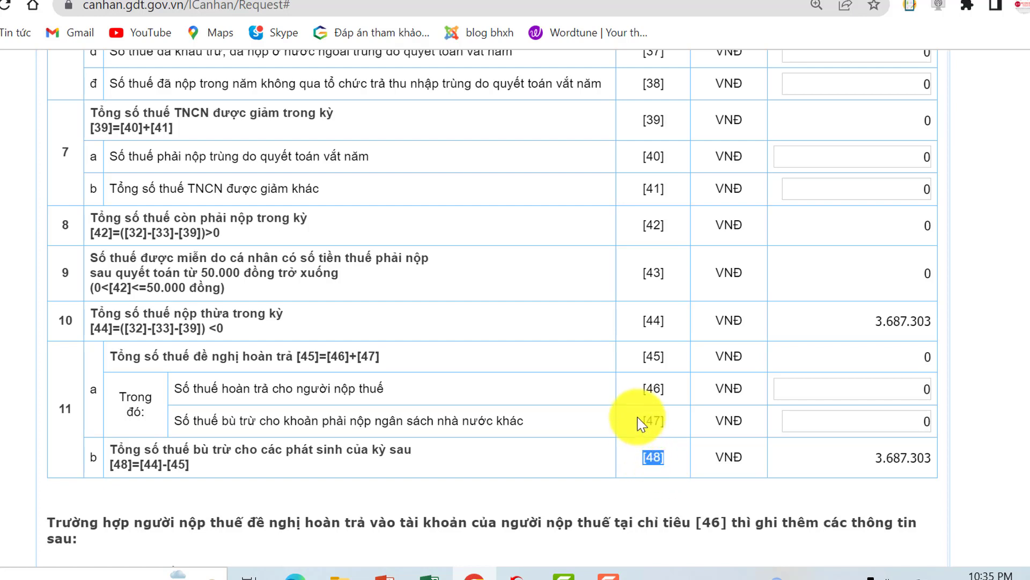
{"action": "left_click_drag", "start_coordinate": [640, 392], "coordinate": [671, 393]}
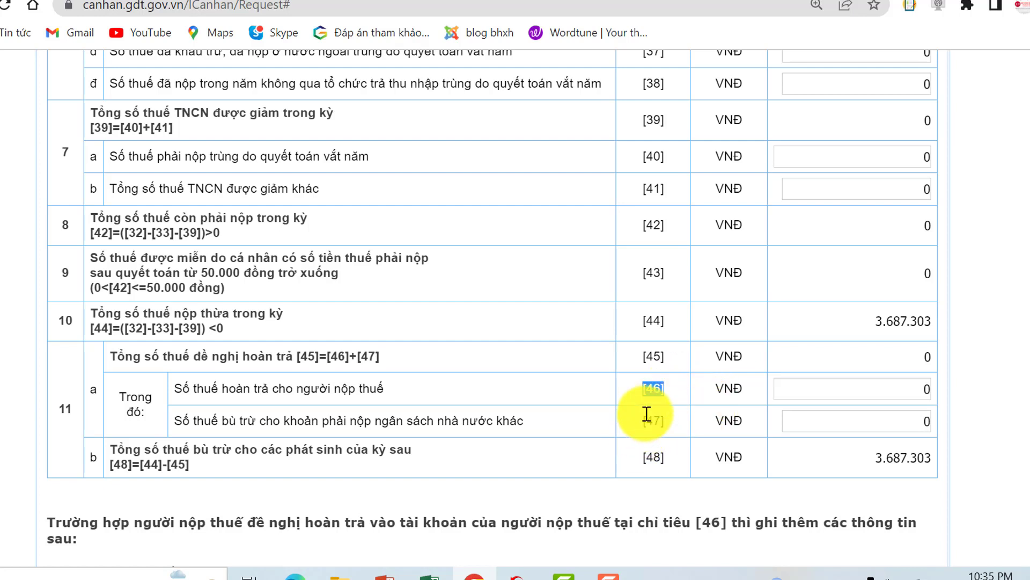
Set the tax refunded to the taxpayer in item [46] to 3.687.303 and check the recalculated refund and offset items.
{"action": "double_click", "coordinate": [825, 392]}
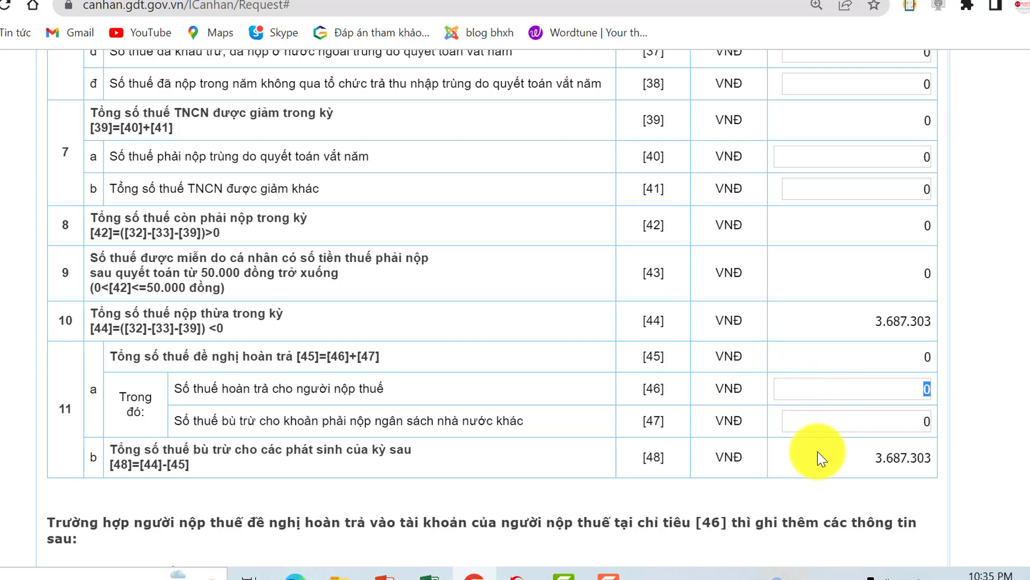
{"action": "type", "text": "3.6"}
{"action": "type", "text": "87."}
{"action": "type", "text": "300"}
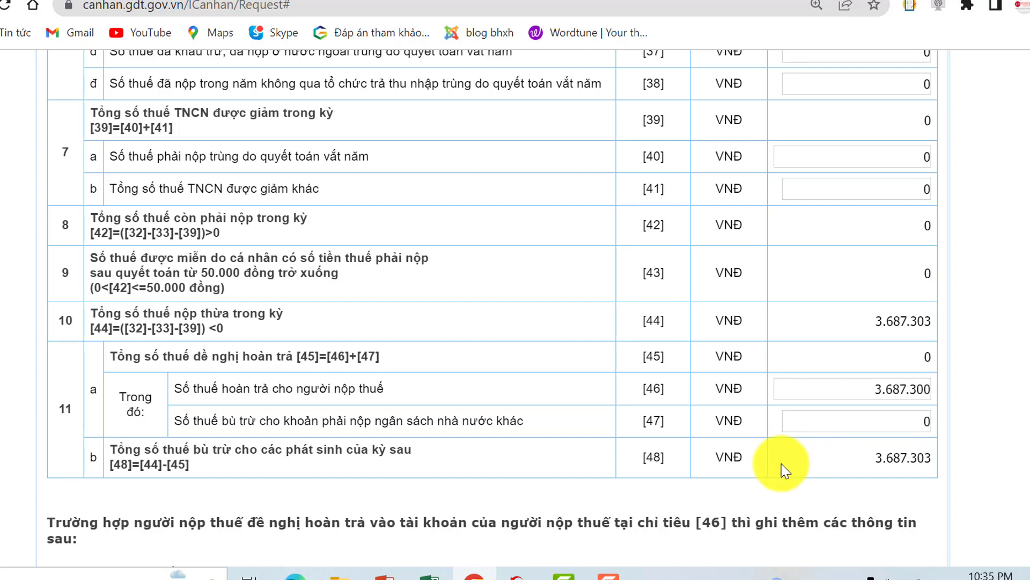
{"action": "key", "text": "BackSpace"}
{"action": "type", "text": "303"}
{"action": "key", "text": "Tab"}
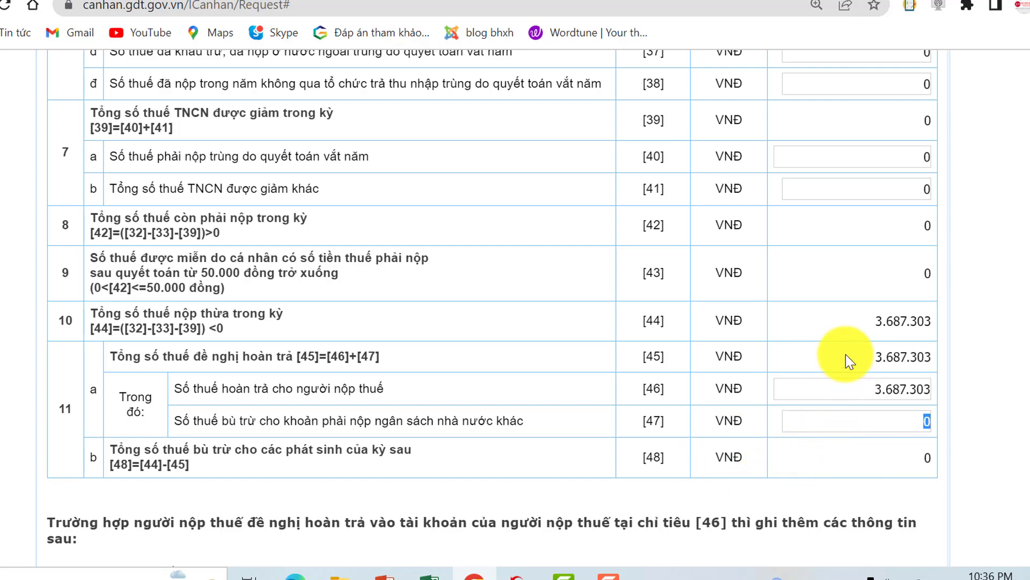
{"action": "left_click_drag", "start_coordinate": [865, 389], "coordinate": [876, 453]}
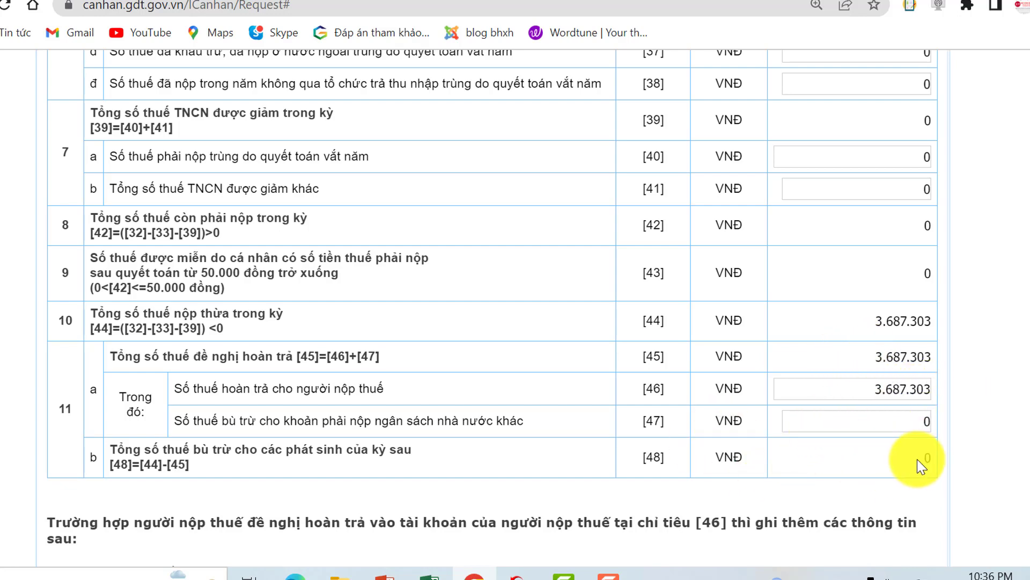
Choose bank transfer (Chuyển khoản) as the refund method and fill in the account holder's name.
{"action": "scroll", "coordinate": [890, 452], "scroll_direction": "down", "scroll_amount": 1}
{"action": "scroll", "coordinate": [890, 452], "scroll_direction": "down", "scroll_amount": 2}
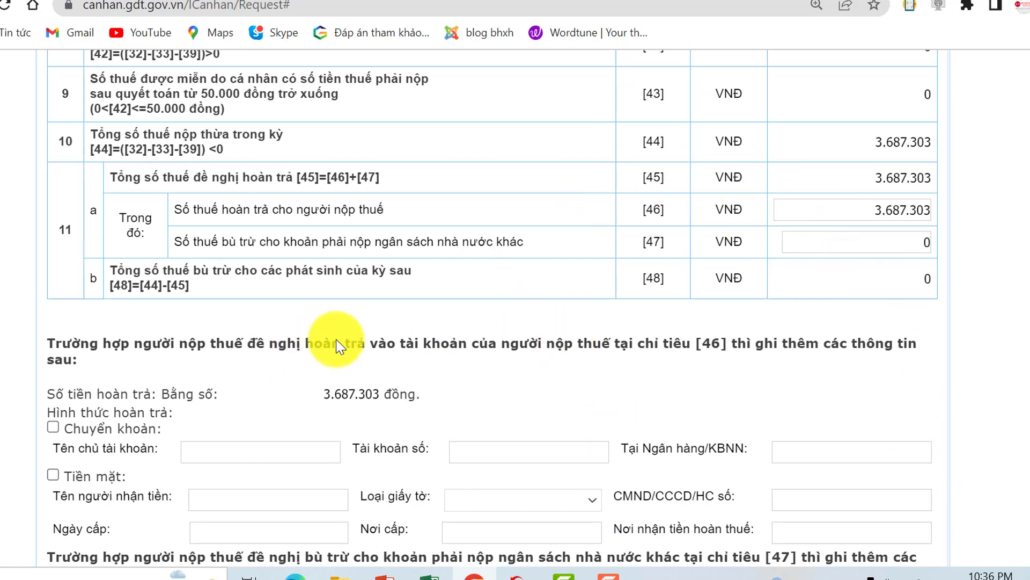
{"action": "scroll", "coordinate": [223, 362], "scroll_direction": "down", "scroll_amount": 2}
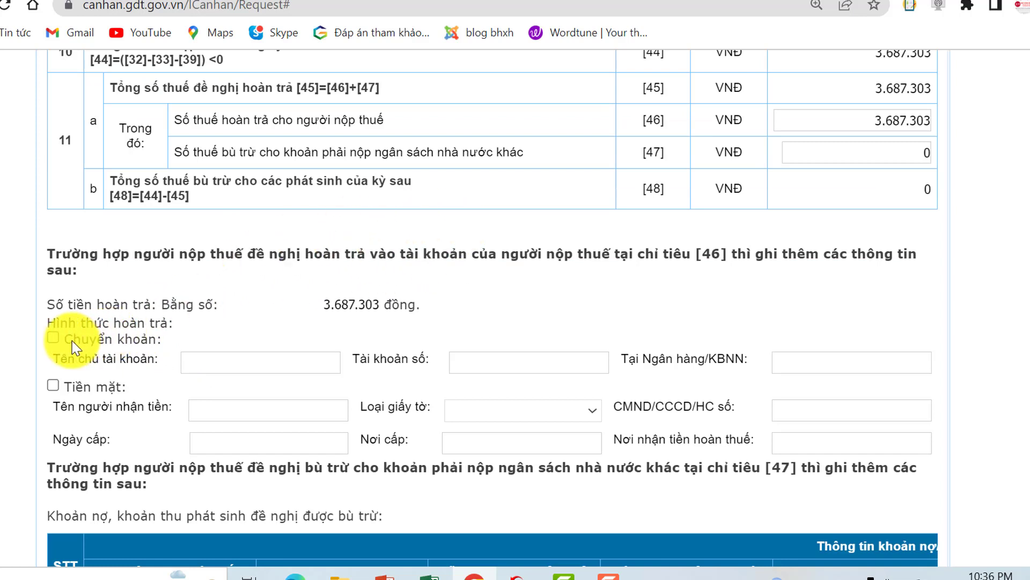
{"action": "left_click", "coordinate": [52, 338]}
{"action": "left_click", "coordinate": [214, 358]}
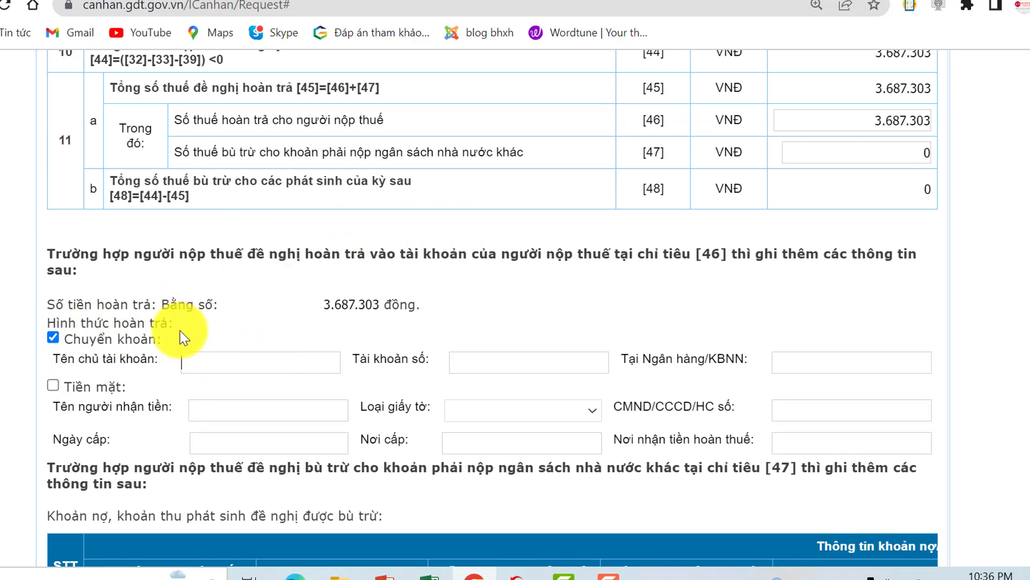
{"action": "type", "text": "Nguyễn Văn A"}
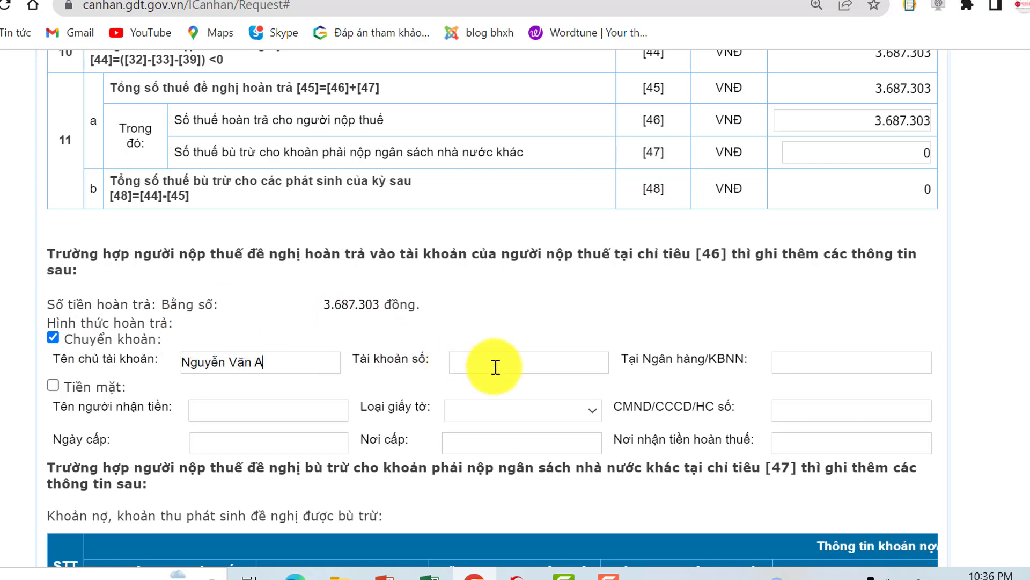
Fill in the bank account number for the refund, replacing the mistyped entry with digits only.
{"action": "left_click", "coordinate": [544, 359]}
{"action": "type", "text": "ewewe343"}
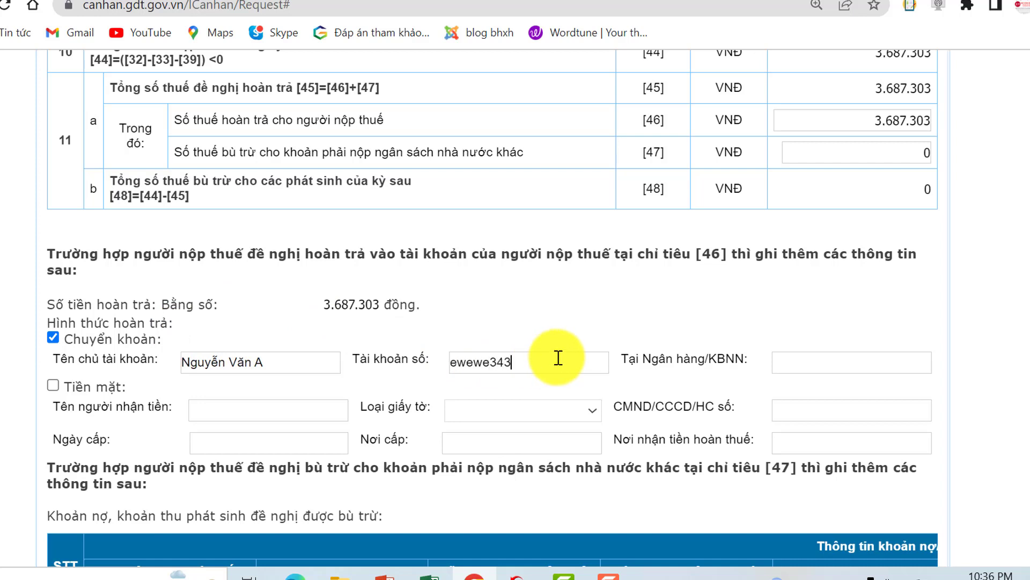
{"action": "left_click_drag", "start_coordinate": [558, 358], "coordinate": [402, 357]}
{"action": "type", "text": "343434"}
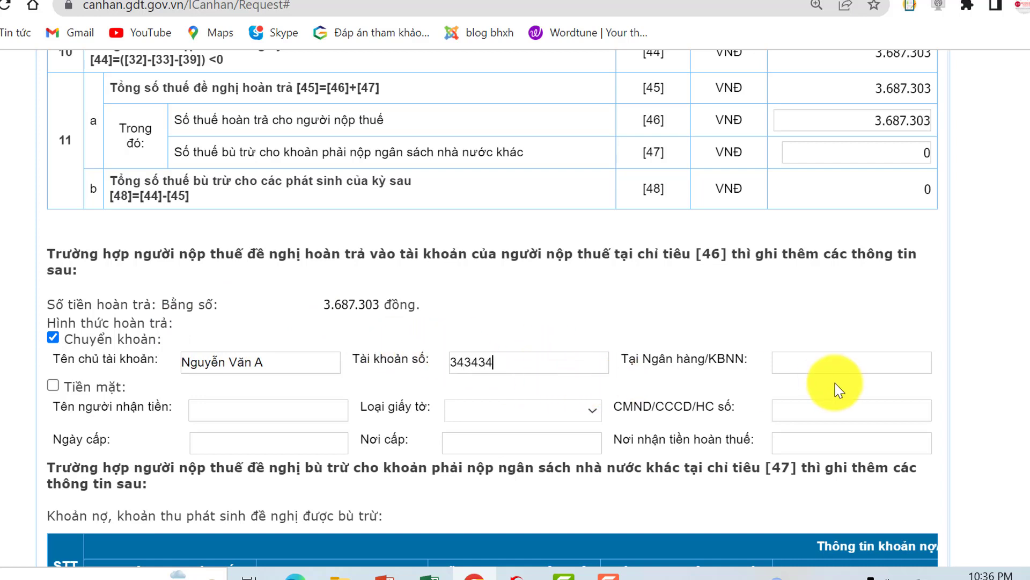
Enter Vietinbank_CN Ba Dinh as the bank for the refund transfer (Tại Ngân hàng/KBNN).
{"action": "left_click", "coordinate": [805, 361]}
{"action": "type", "text": "Vietcom"}
{"action": "key", "text": "BackSpace"}
{"action": "key", "text": "BackSpace"}
{"action": "key", "text": "BackSpace"}
{"action": "key", "text": "BackSpace"}
{"action": "key", "text": "BackSpace"}
{"action": "key", "text": "BackSpace"}
{"action": "key", "text": "BackSpace"}
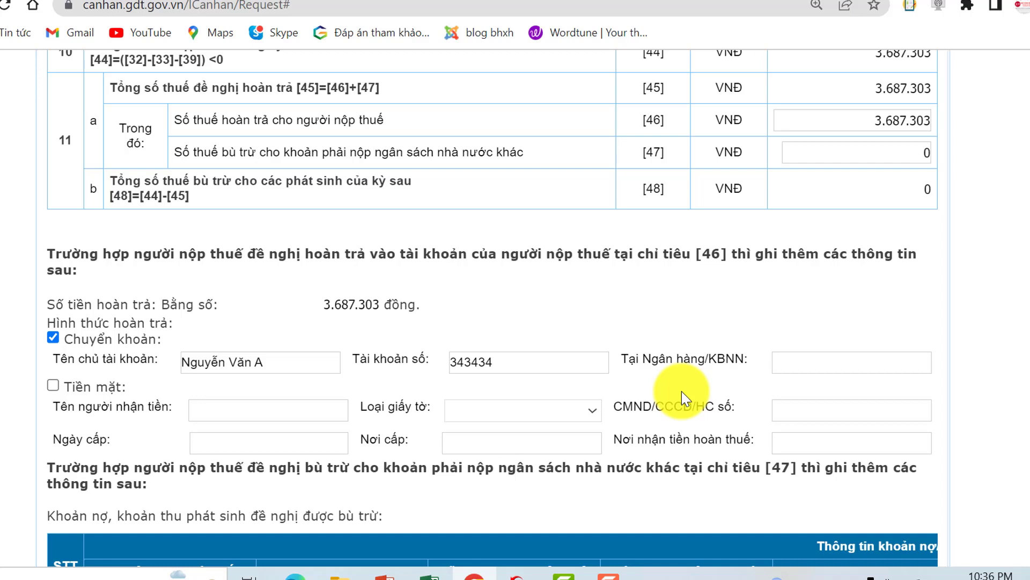
{"action": "type", "text": "B"}
{"action": "type", "text": "=Viet"}
{"action": "key", "text": "BackSpace"}
{"action": "key", "text": "BackSpace"}
{"action": "key", "text": "BackSpace"}
{"action": "key", "text": "BackSpace"}
{"action": "key", "text": "BackSpace"}
{"action": "key", "text": "BackSpace"}
{"action": "type", "text": "Viet"}
{"action": "key", "text": "BackSpace"}
{"action": "key", "text": "BackSpace"}
{"action": "type", "text": "i"}
{"action": "key", "text": "BackSpace"}
{"action": "type", "text": "etinbank_CN D"}
{"action": "key", "text": "BackSpace"}
{"action": "type", "text": "BAD"}
{"action": "key", "text": "BackSpace"}
{"action": "key", "text": "BackSpace"}
{"action": "type", "text": "a Dinh"}
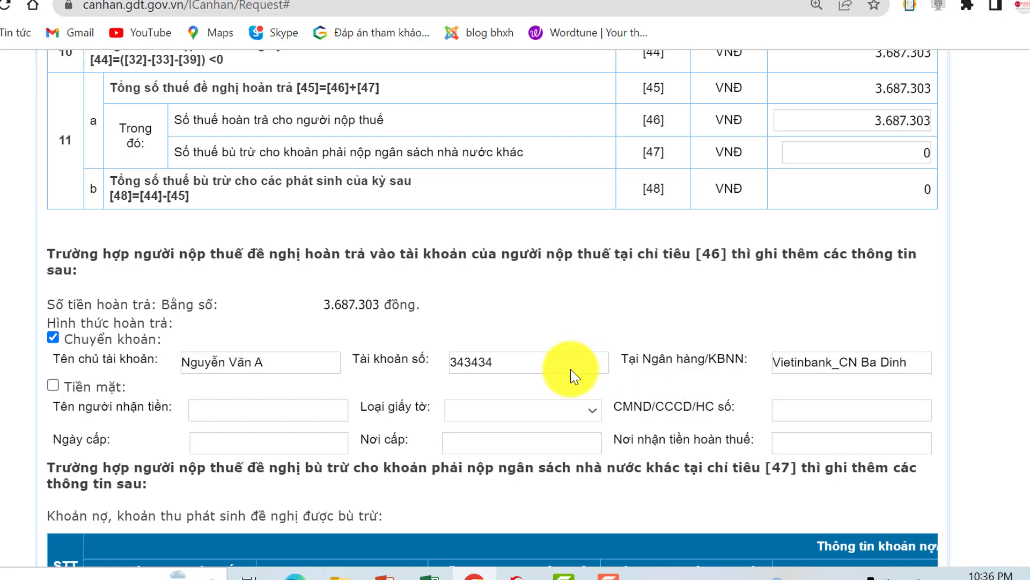
Tick the commitment at the end of the declaration that the declared data and attached documents are correct.
{"action": "scroll", "coordinate": [531, 376], "scroll_direction": "down", "scroll_amount": 3}
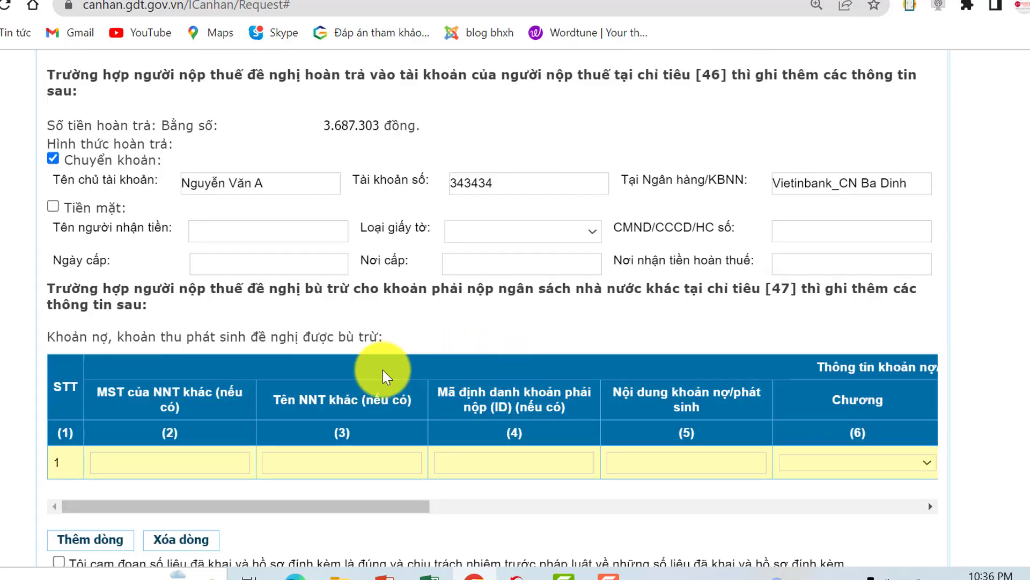
{"action": "scroll", "coordinate": [370, 370], "scroll_direction": "down", "scroll_amount": 3}
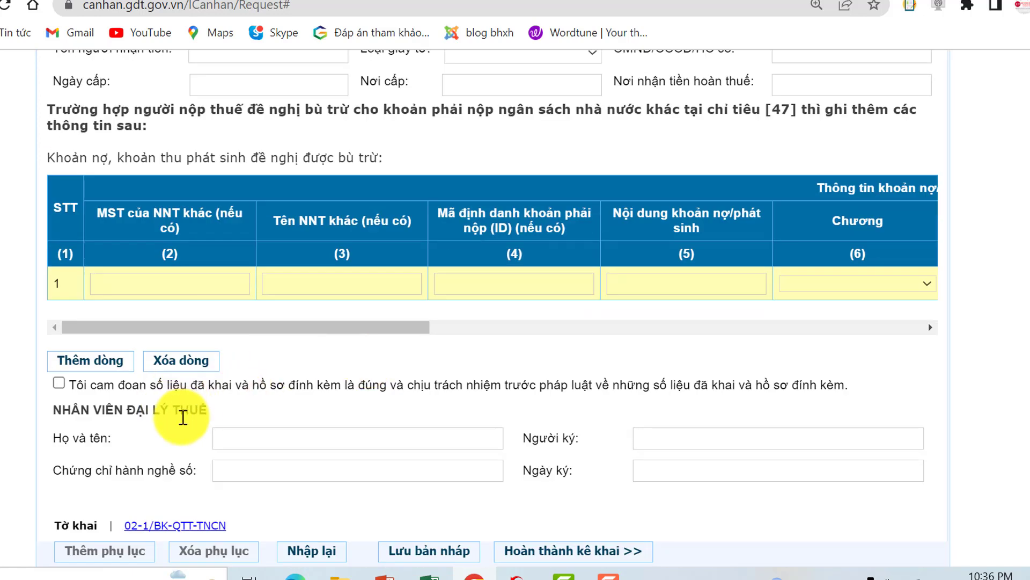
{"action": "left_click", "coordinate": [59, 382]}
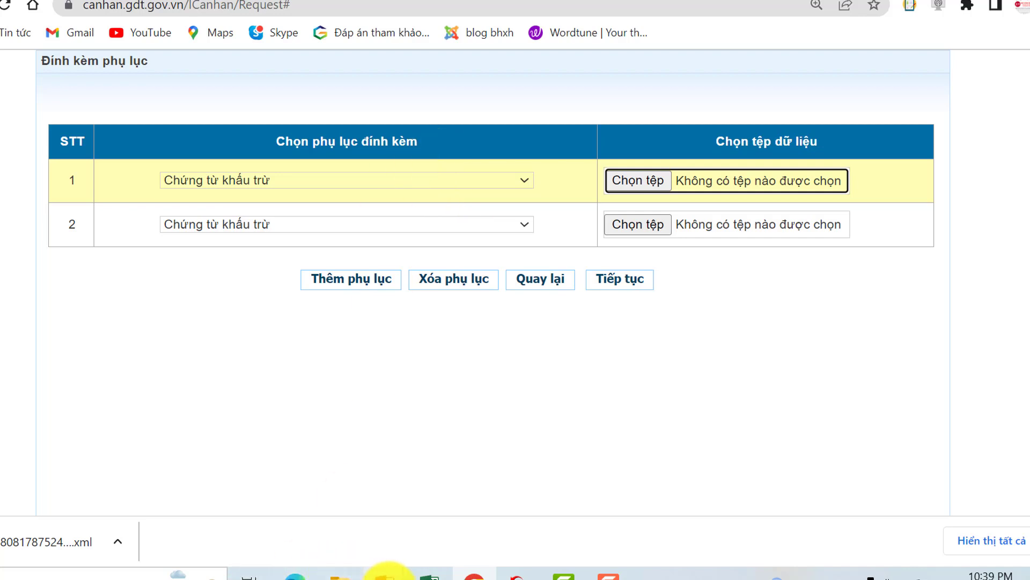
Switch to the PowerPoint presentation and review the slide on the self-finalization steps, parts 1a, 1b and 2.
{"action": "left_click", "coordinate": [386, 575]}
{"action": "left_click", "coordinate": [469, 508]}
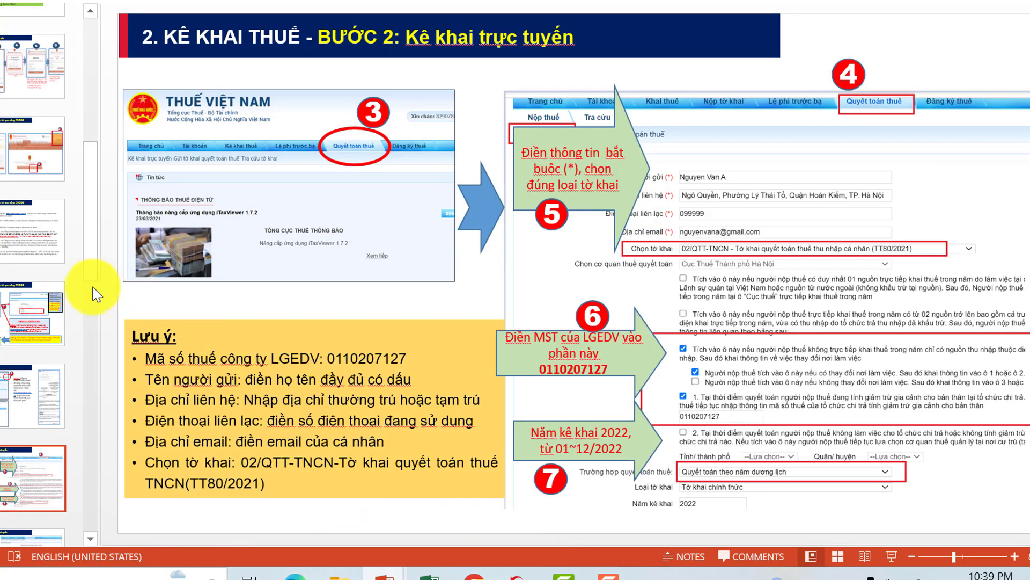
{"action": "left_click", "coordinate": [34, 432]}
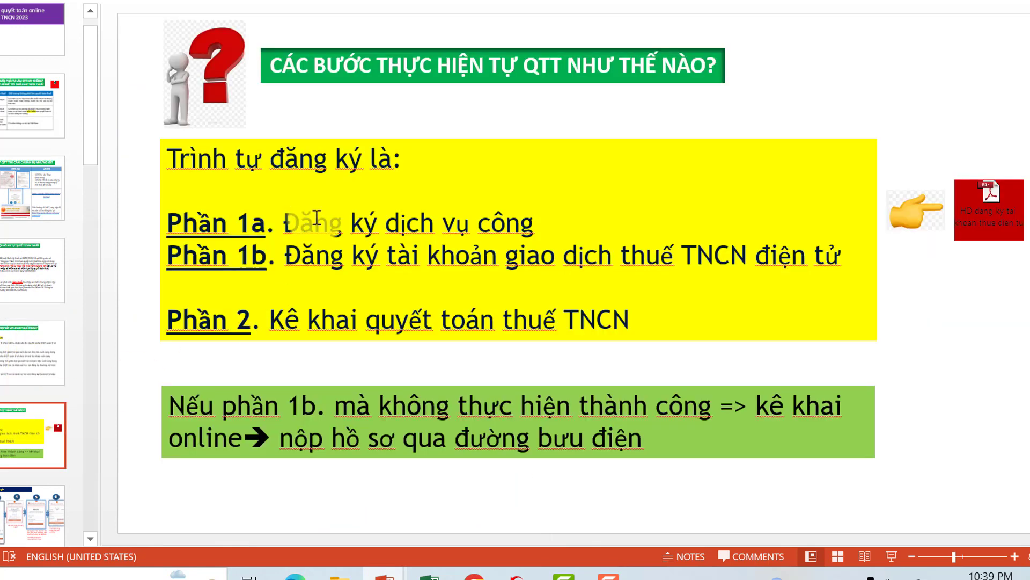
{"action": "left_click", "coordinate": [486, 224]}
{"action": "left_click_drag", "start_coordinate": [427, 254], "coordinate": [781, 246]}
{"action": "left_click_drag", "start_coordinate": [405, 325], "coordinate": [637, 321]}
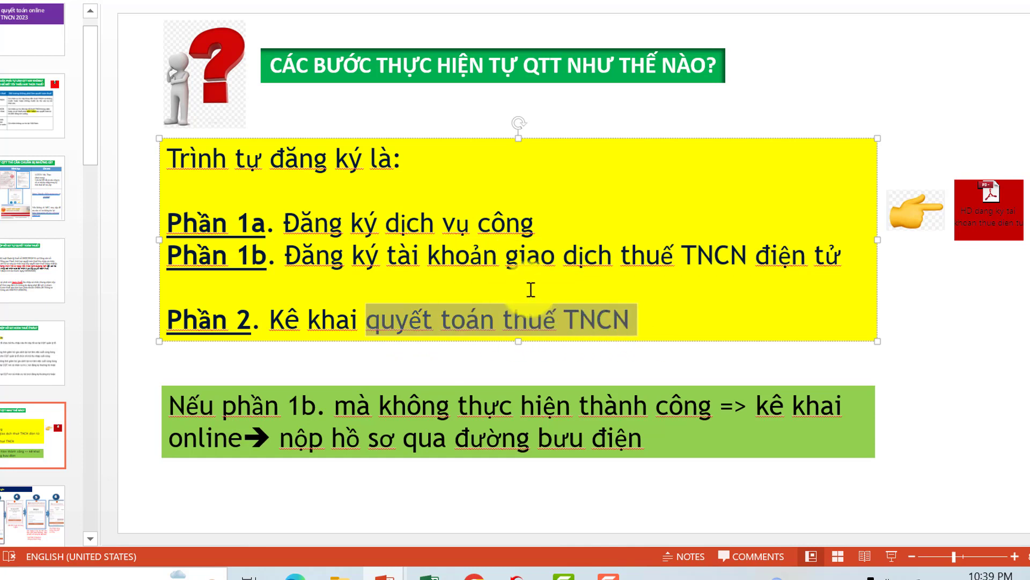
{"action": "left_click", "coordinate": [531, 290]}
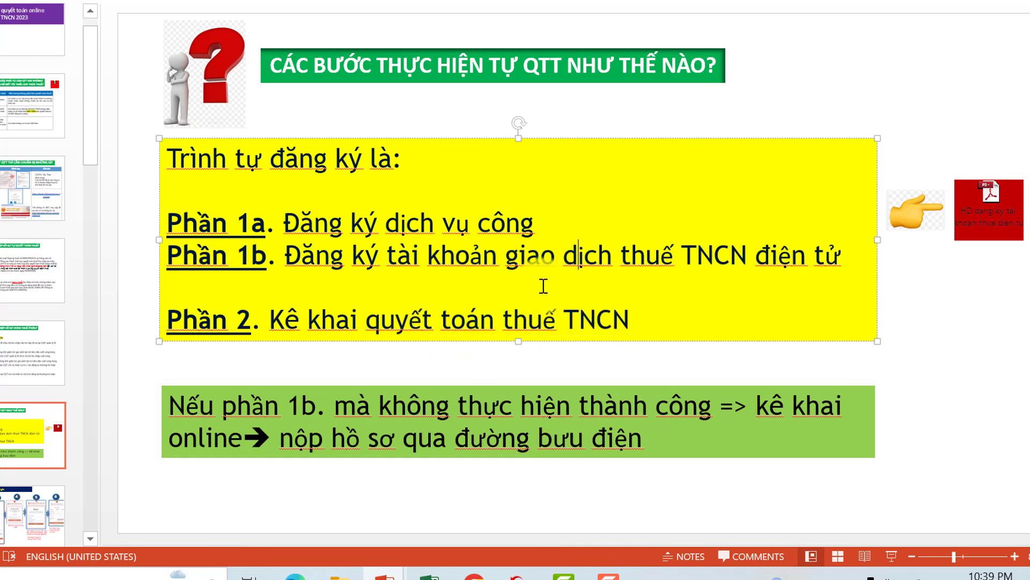